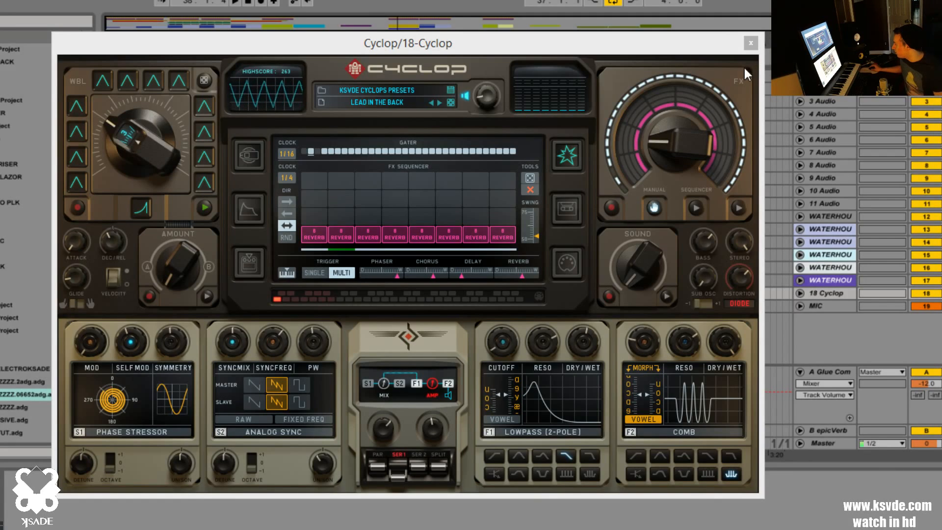
- Close the Cyclop plug-in window and play the looped section with the Cyclop track soloed
left_click(750, 43)
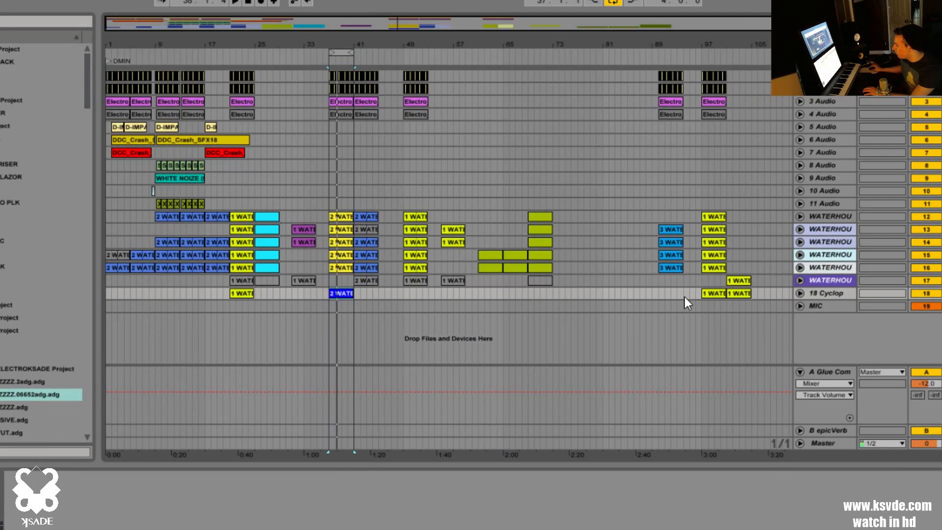
key("space")
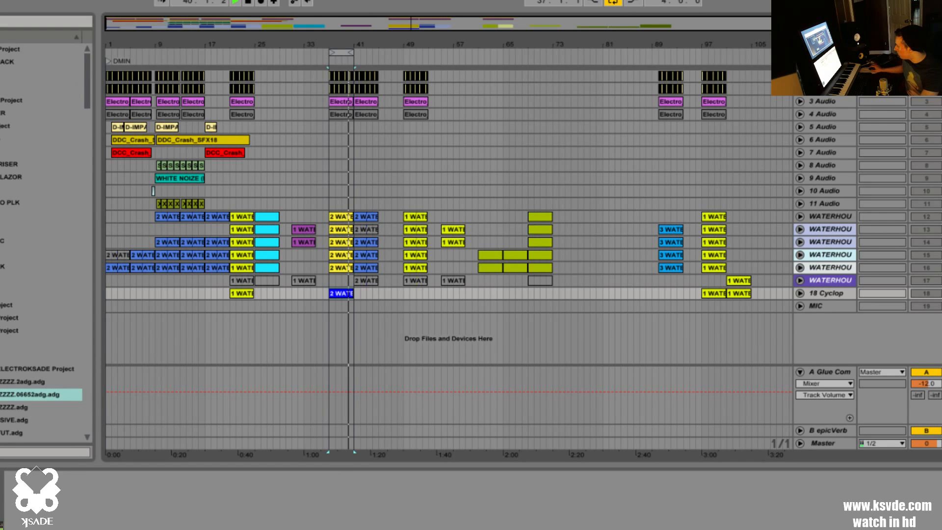
key("s")
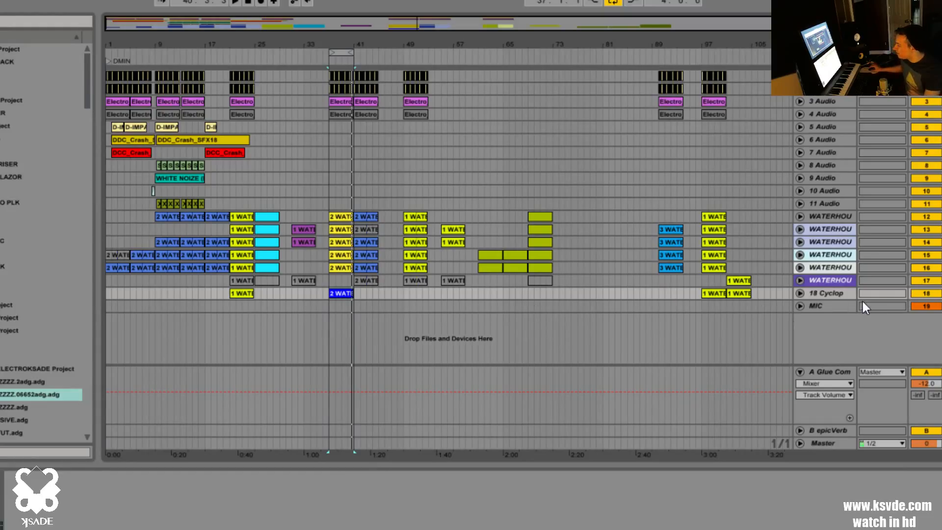
- Deactivate track 18 Cyclop and play the looped section to hear the mix without it
left_click(831, 293)
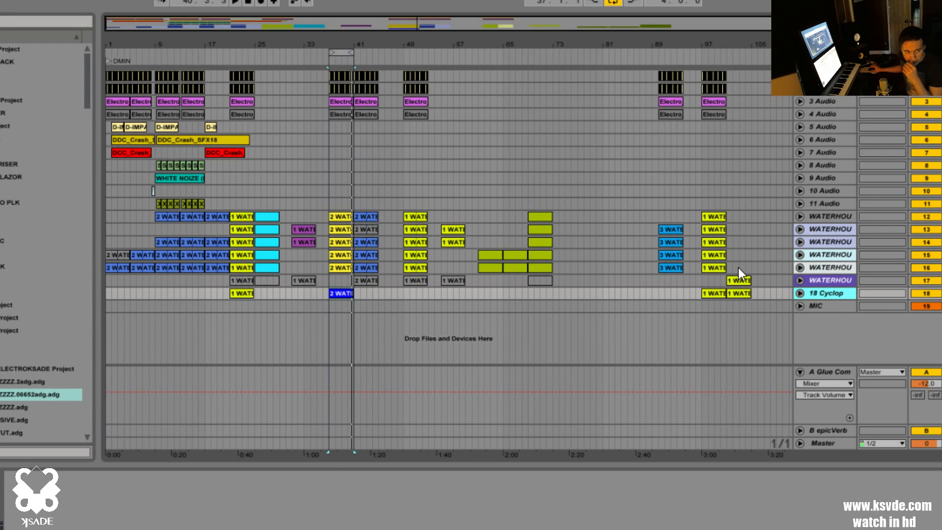
left_click(931, 294)
key("space")
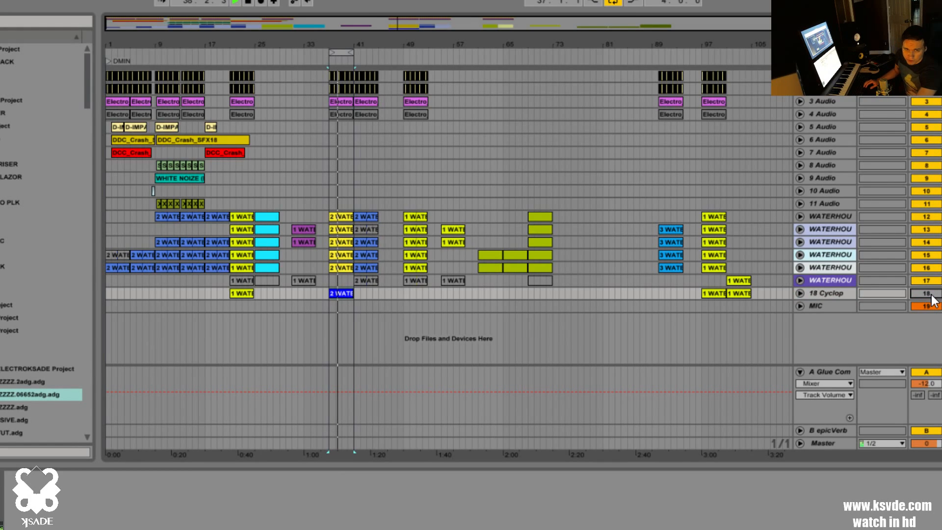
key("space")
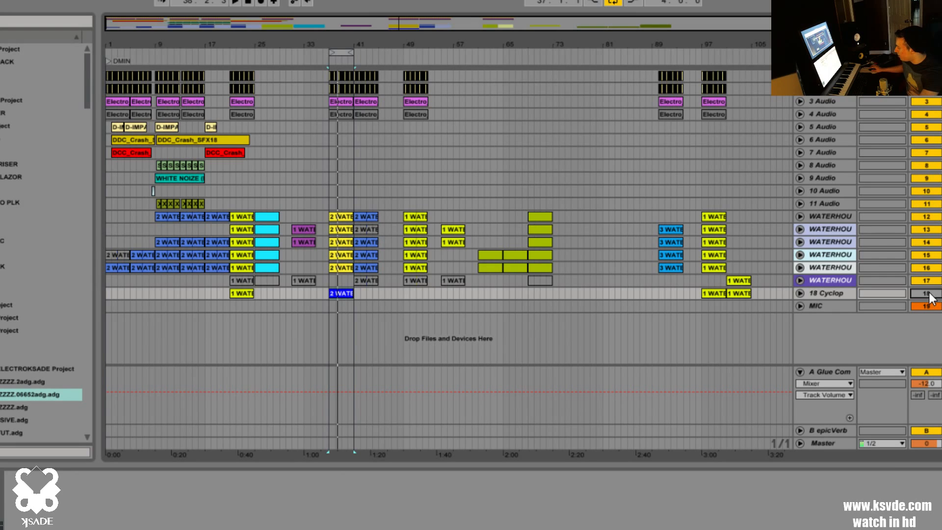
- Reactivate track 18 Cyclop and play the loop with it in the full mix, then soloed
left_click(930, 296)
key("space")
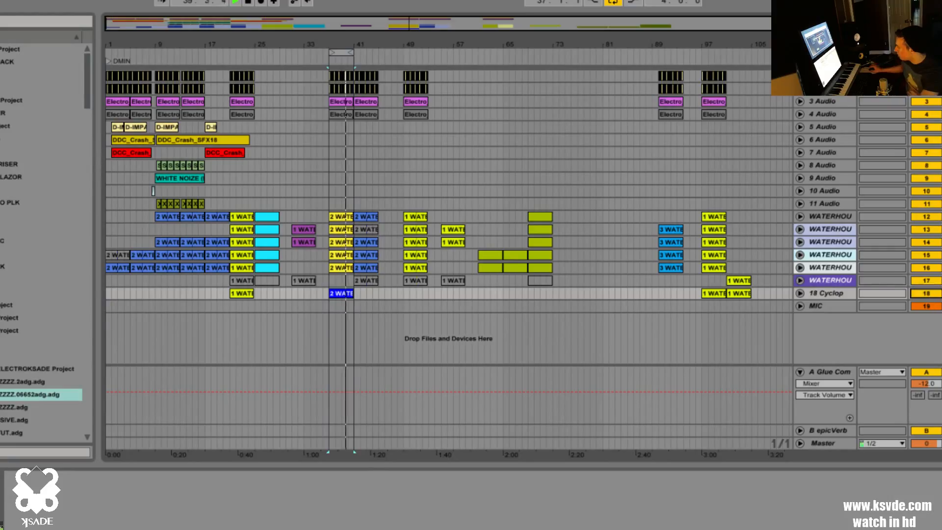
left_click(926, 293, "ctrl")
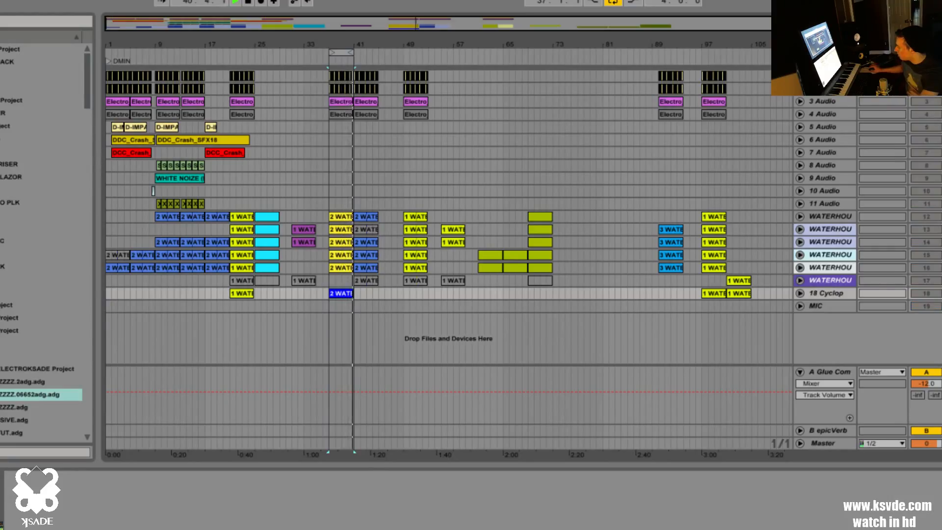
left_click(926, 305, "ctrl")
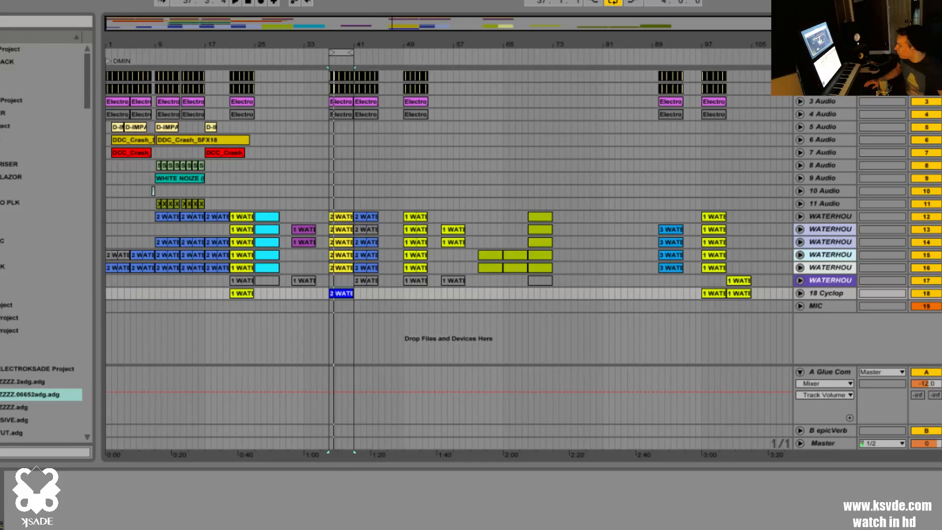
- Reopen the Cyclop plug-in window for track 18 and shift it slightly to a clearer position
left_click(843, 308)
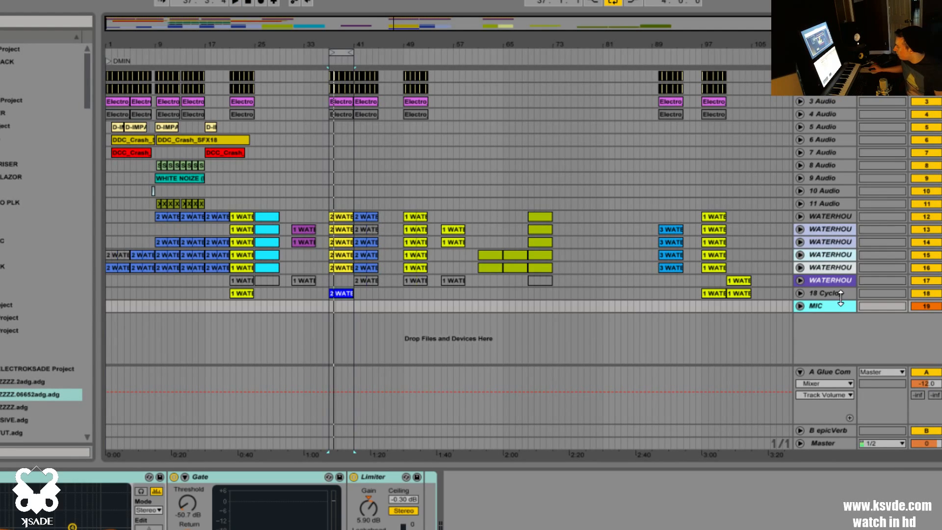
left_click(836, 293)
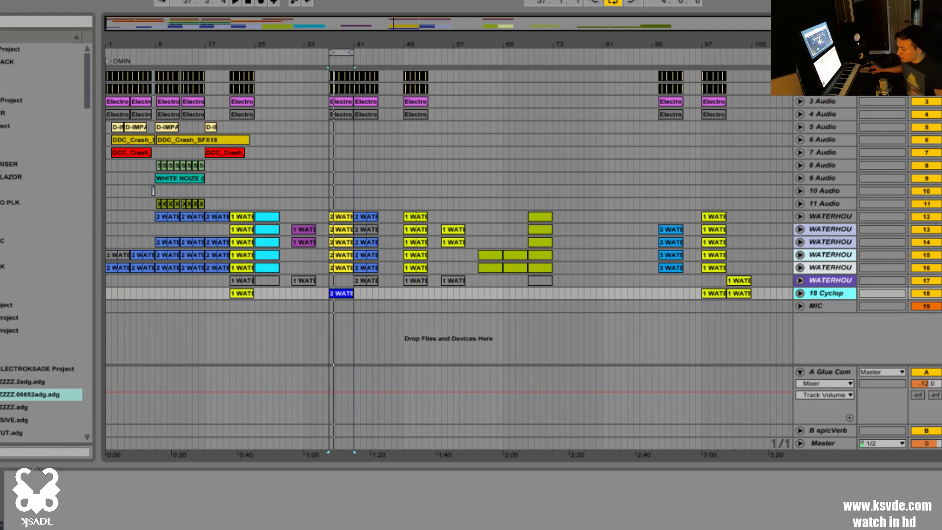
key("ctrl+alt+p")
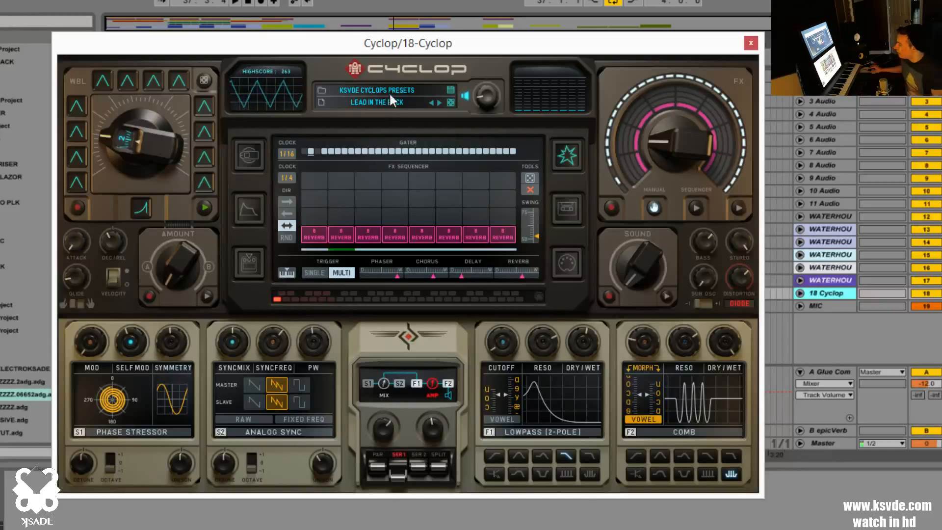
mouse_move(398, 52)
left_mouse_down()
mouse_move(374, 55)
mouse_move(408, 49)
left_mouse_up()
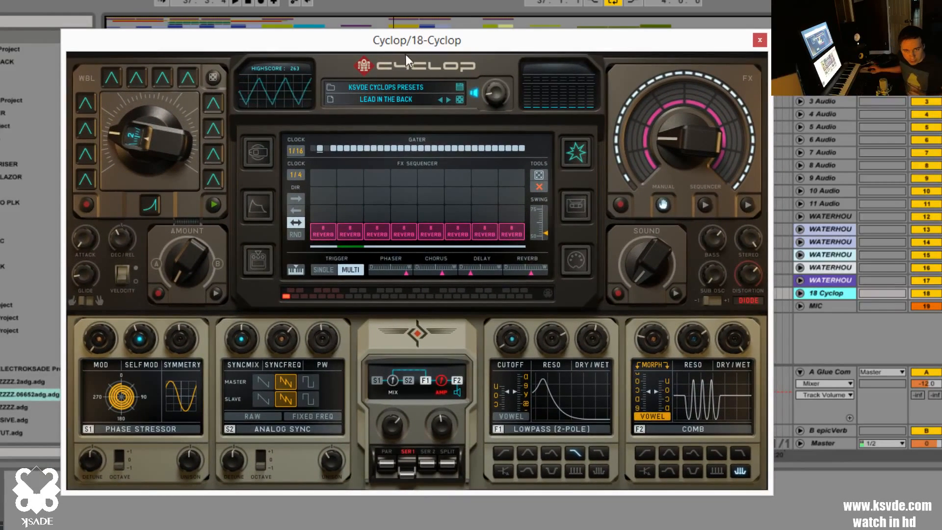
- Browse Cyclop's preset library by tag cloud and tag list, examine the Init presets, and close the browser without loading one
left_click(388, 83)
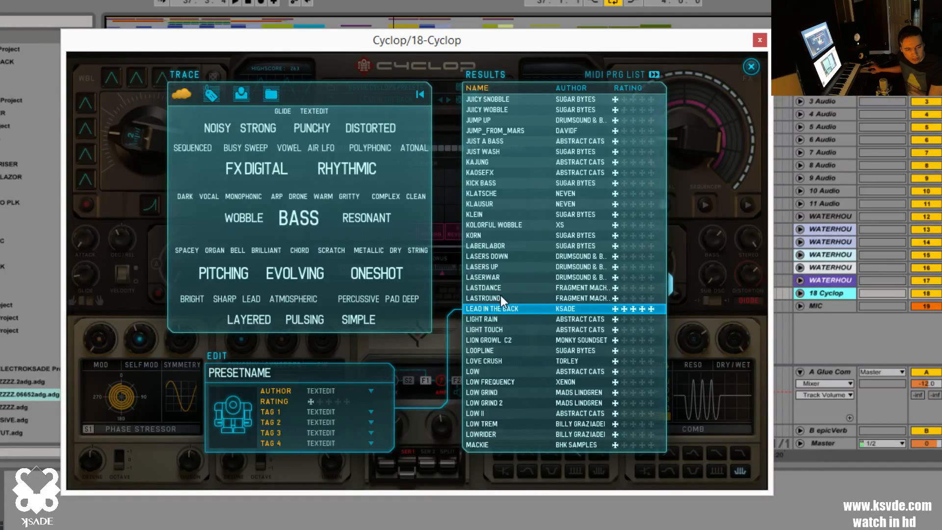
scroll(567, 289, "down", 5)
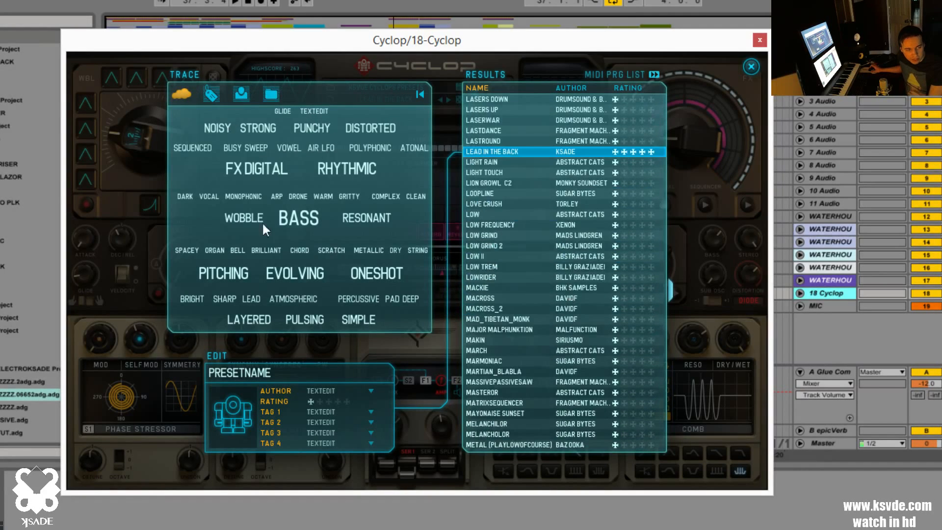
left_click(180, 95)
left_click(211, 93)
left_click(189, 96)
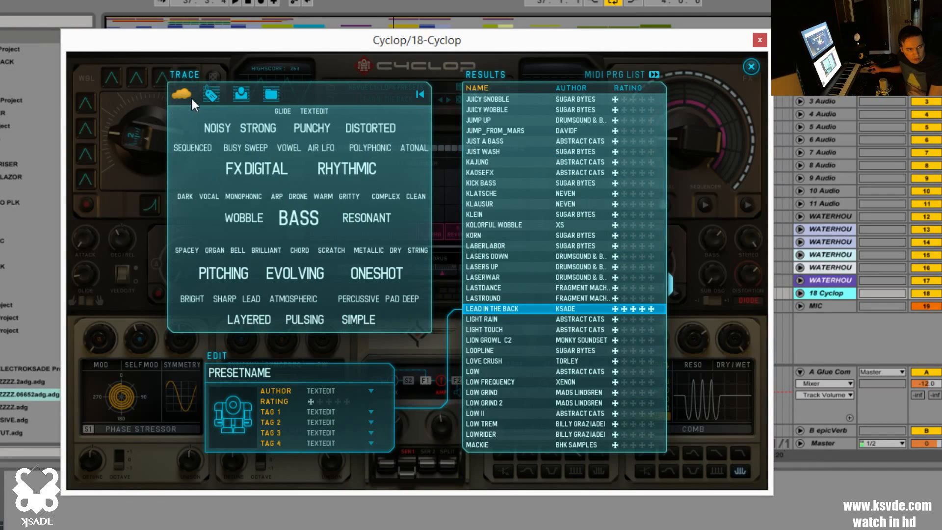
left_click(216, 92)
scroll(619, 216, "down", 6)
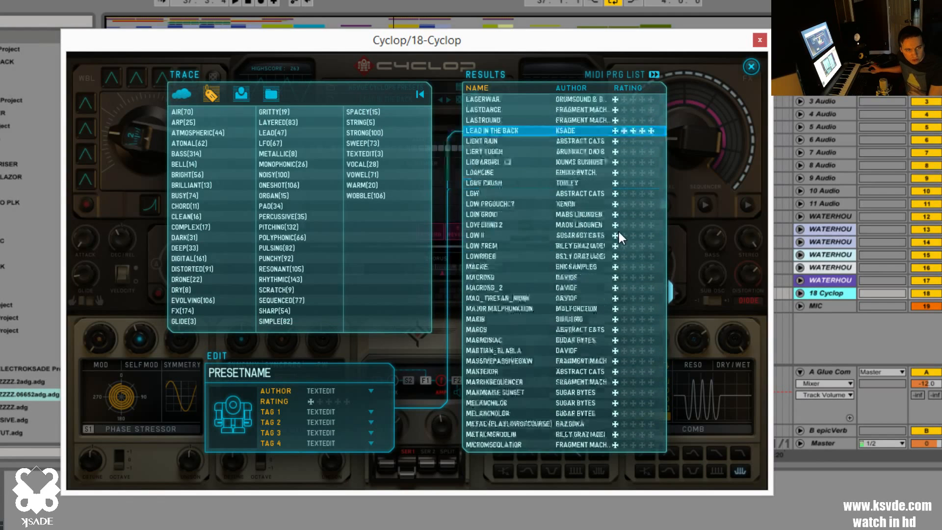
left_click_drag(672, 290, 672, 269)
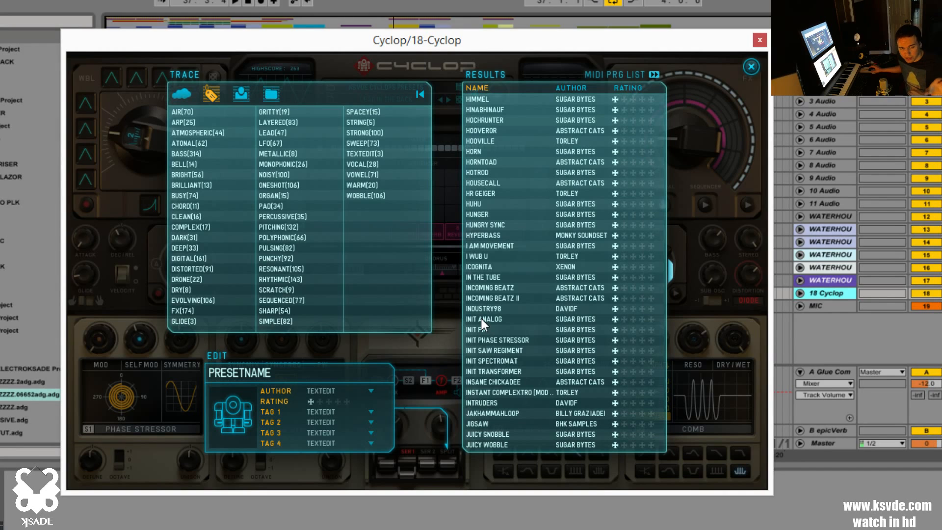
left_click(748, 69)
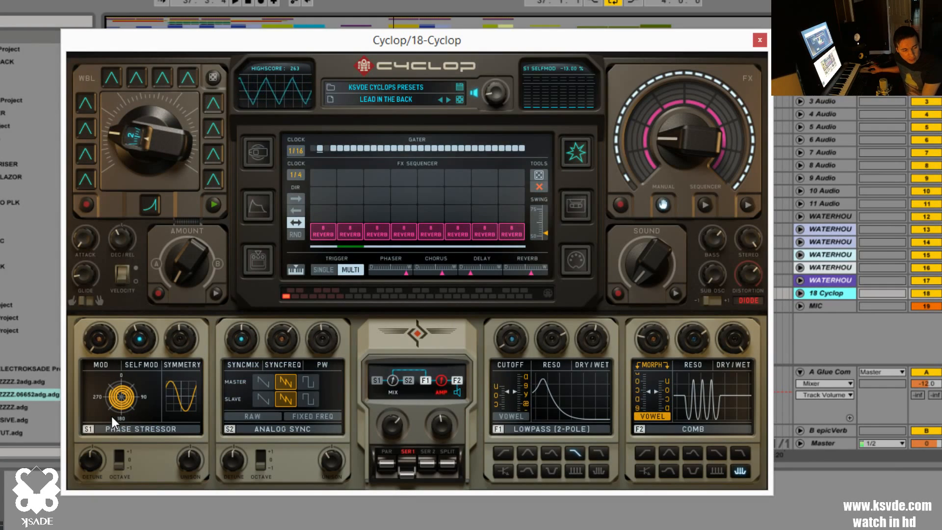
- Examine the available oscillator types and the knob settings of the Phase Stressor and Analog Sync synths, keeping both types
left_click(132, 429)
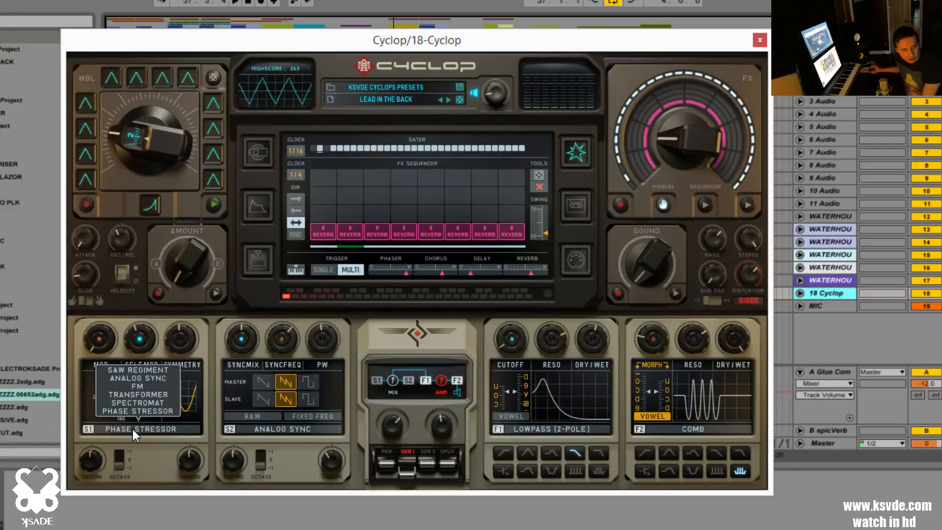
left_click(150, 442)
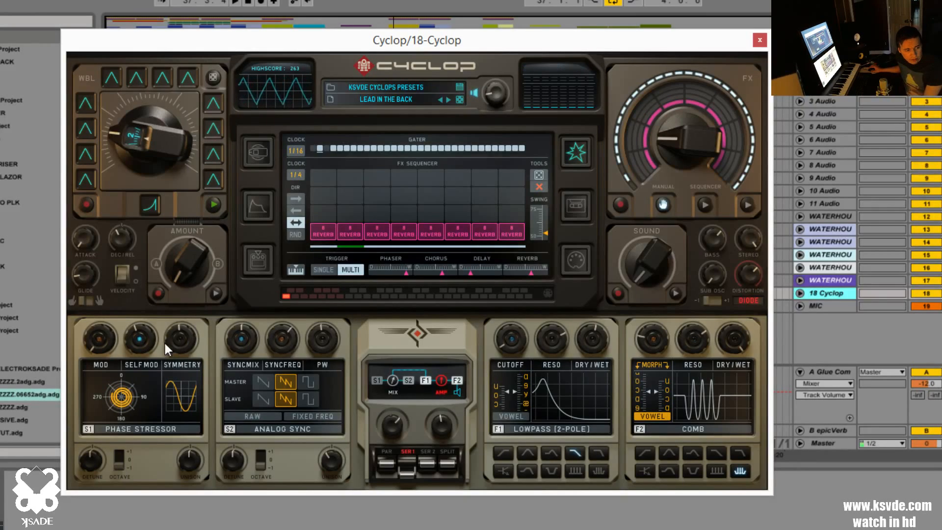
mouse_move(181, 343)
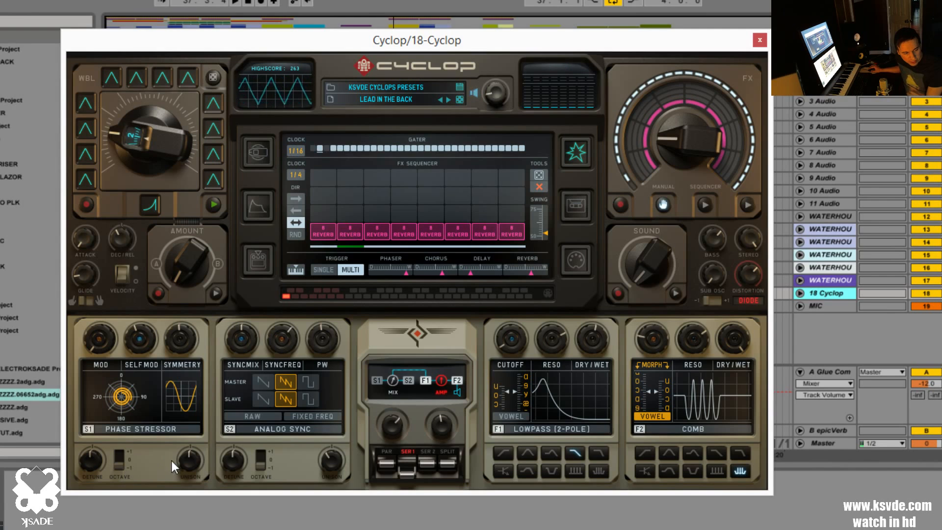
left_click(258, 430)
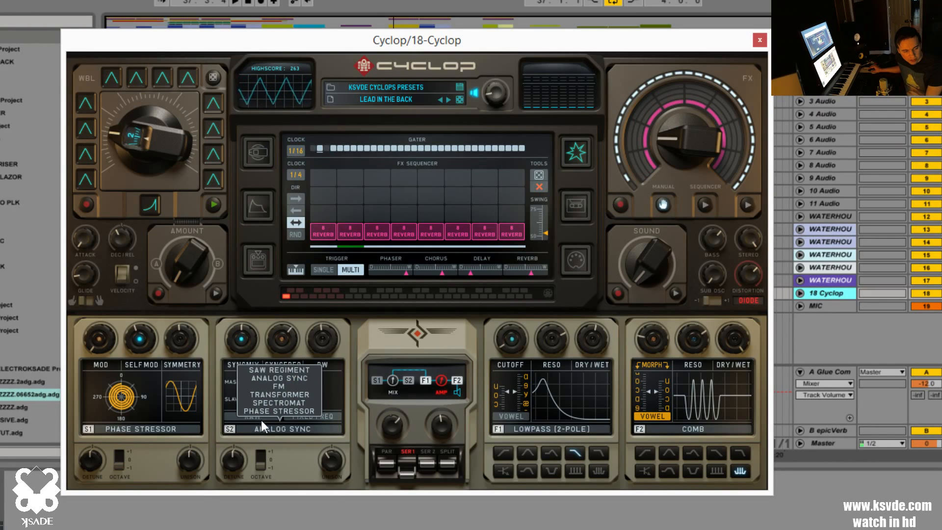
left_click(269, 423)
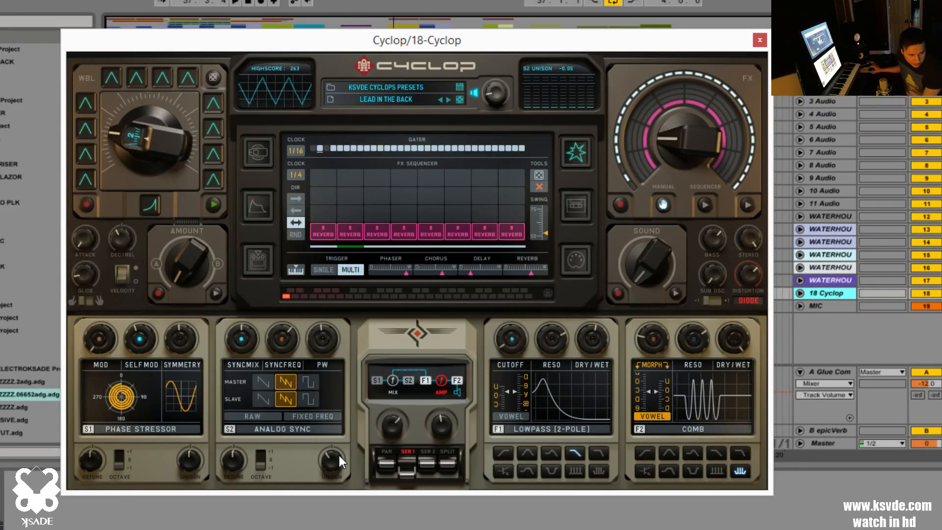
mouse_move(322, 333)
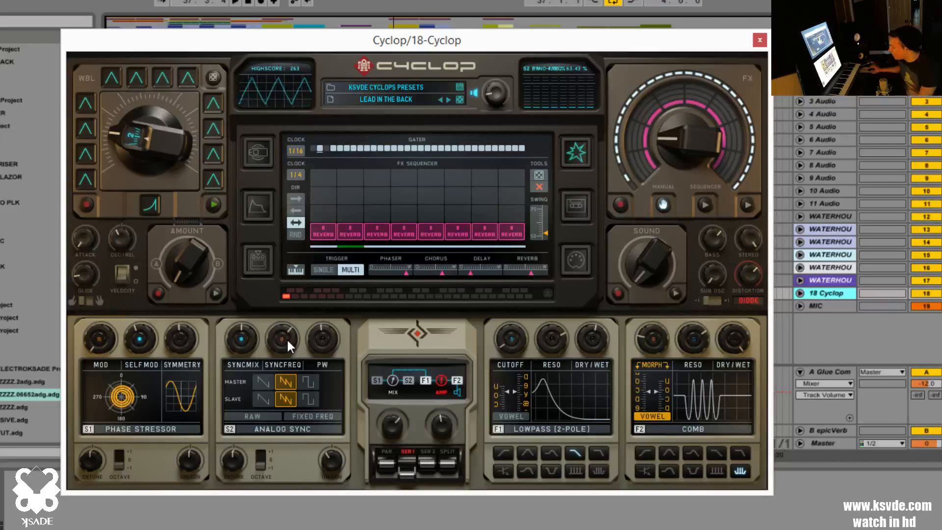
mouse_move(287, 342)
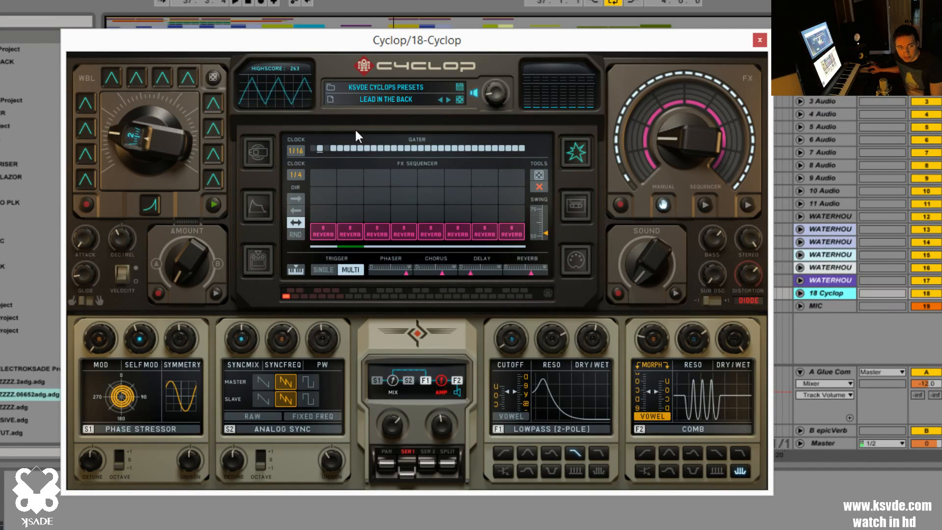
- Examine the routing section's serial mode, synth mix and amp stage, including the list of amp distortion types
mouse_move(443, 417)
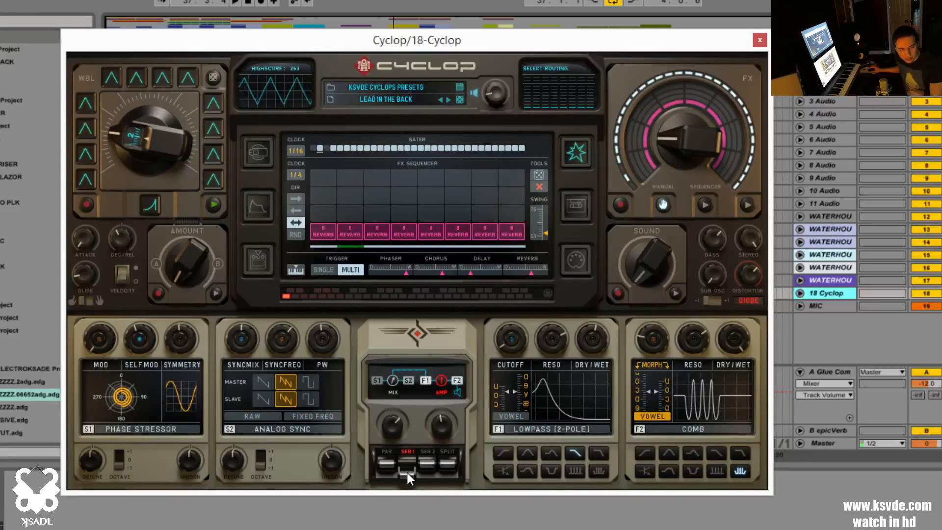
mouse_move(389, 416)
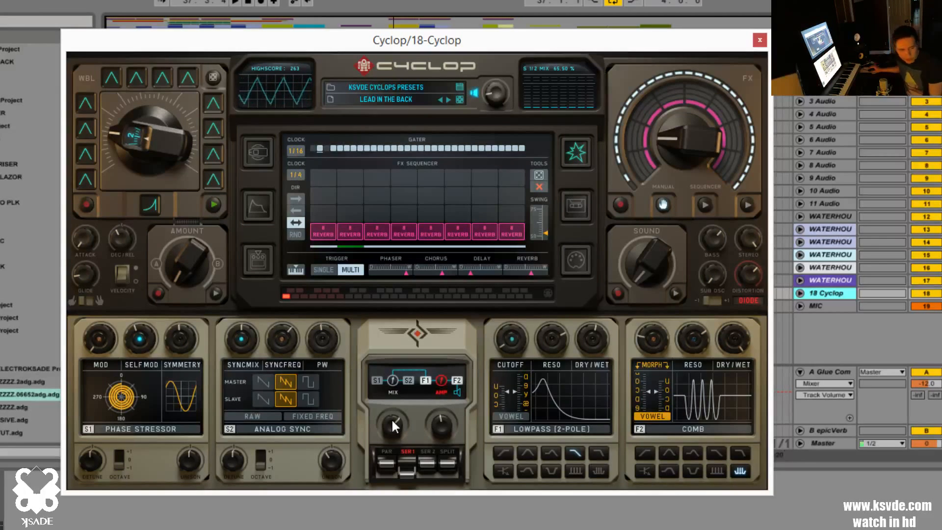
left_click(441, 389)
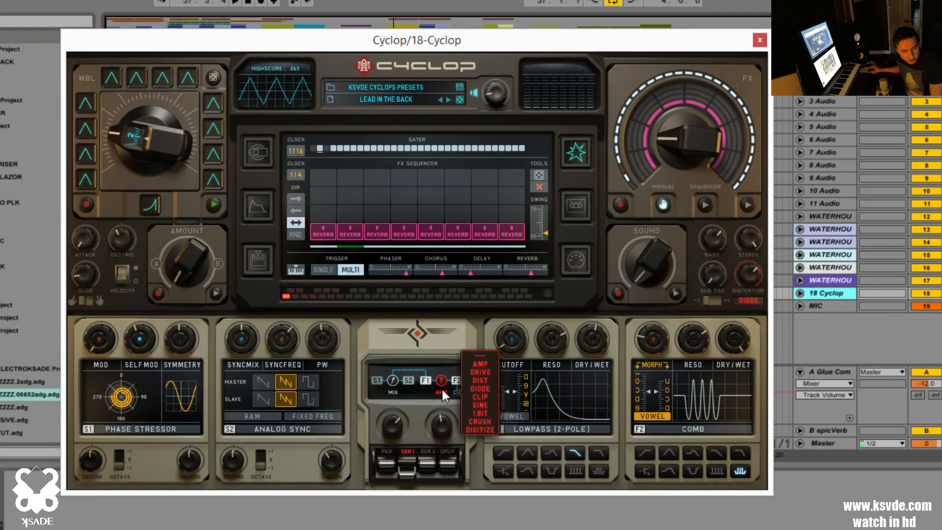
left_click(420, 405)
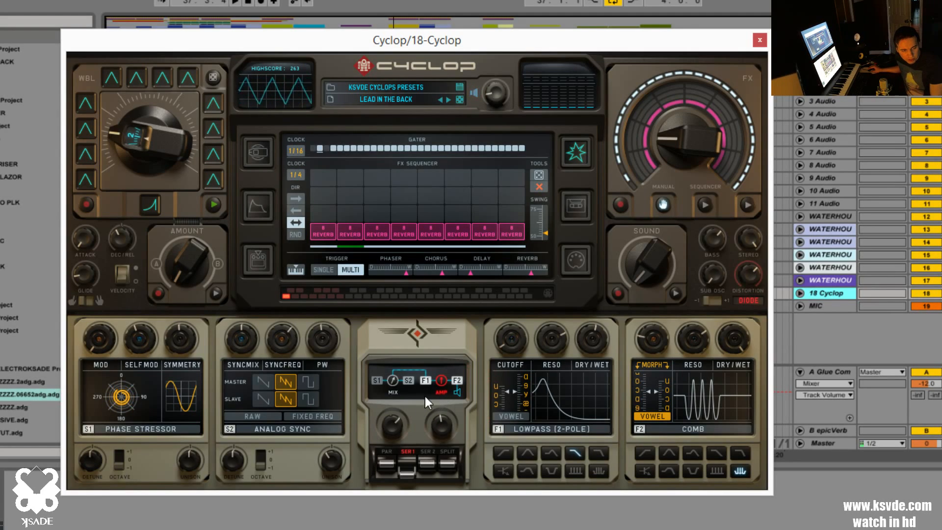
mouse_move(438, 416)
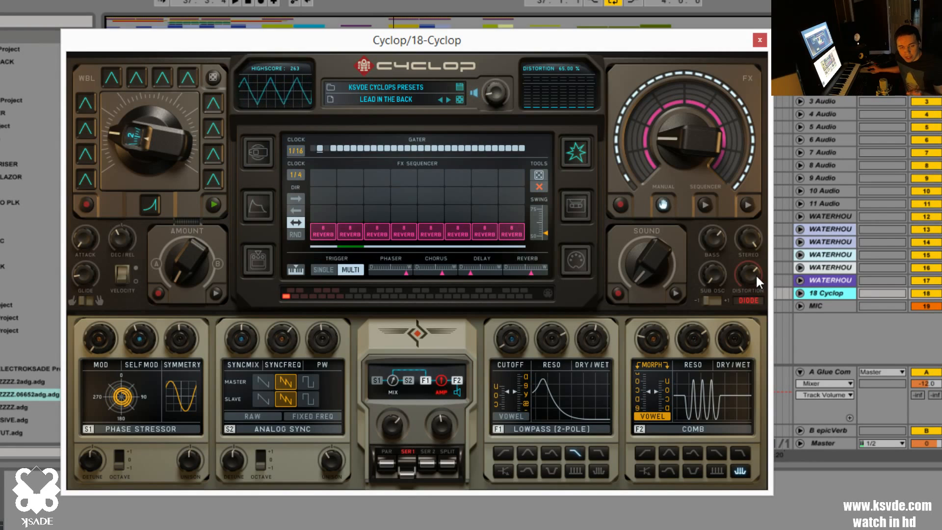
- Review the output distortion types, keeping Diode, and display the knob recorder page with the wobble curve
left_click(751, 300)
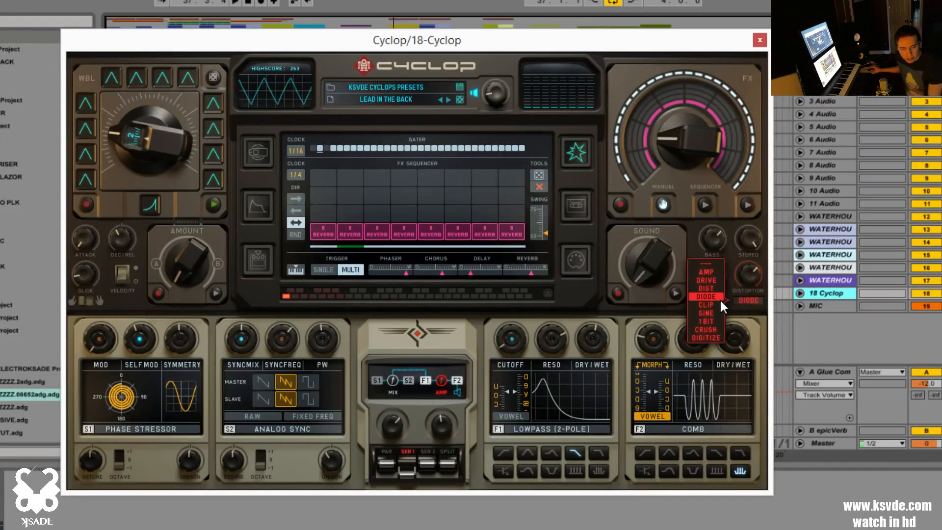
left_click(746, 274)
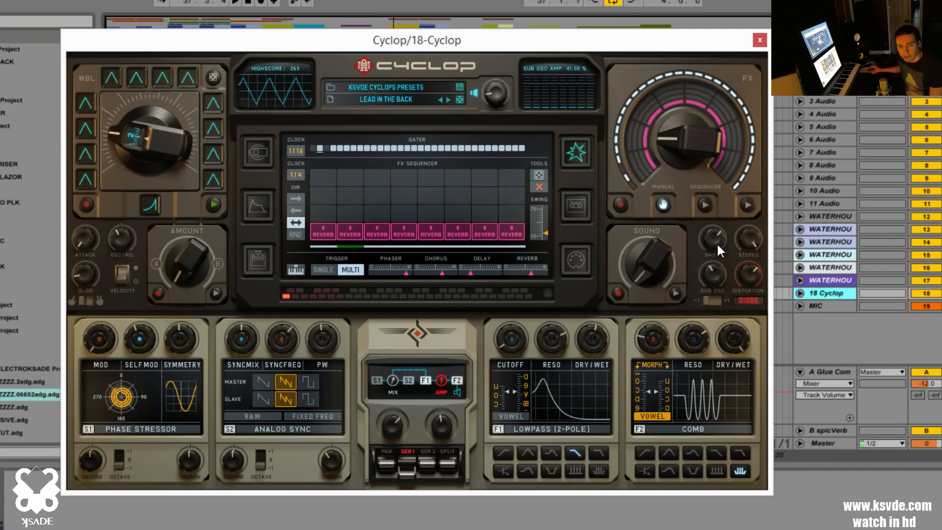
mouse_move(721, 266)
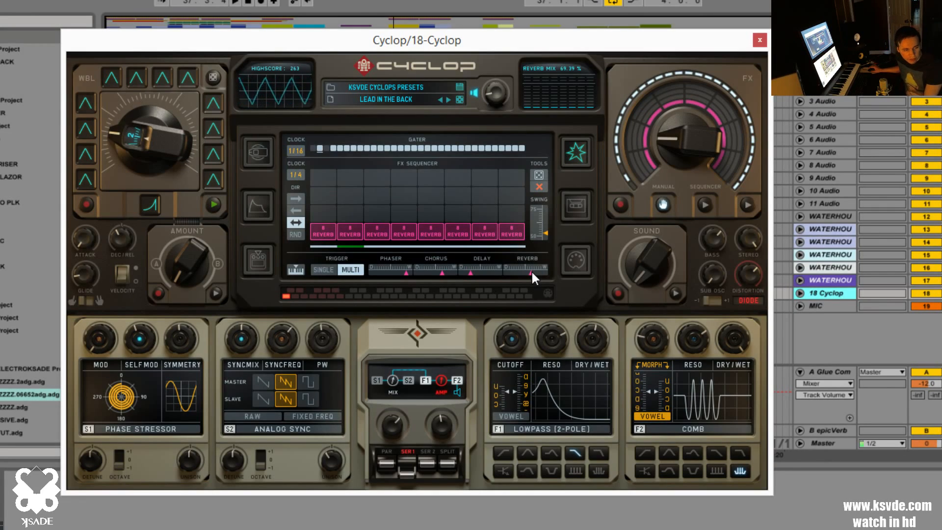
left_click(573, 212)
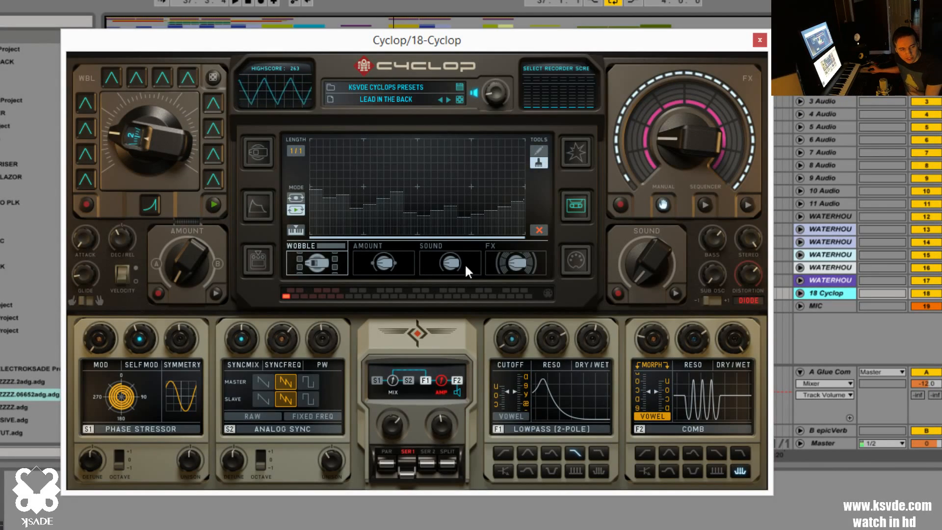
- Examine the knob recorder's Amount, Sound and FX curves, comparing Amount and Sound repeatedly and leaving Sound displayed
left_click(368, 263)
left_click(447, 268)
left_click(527, 268)
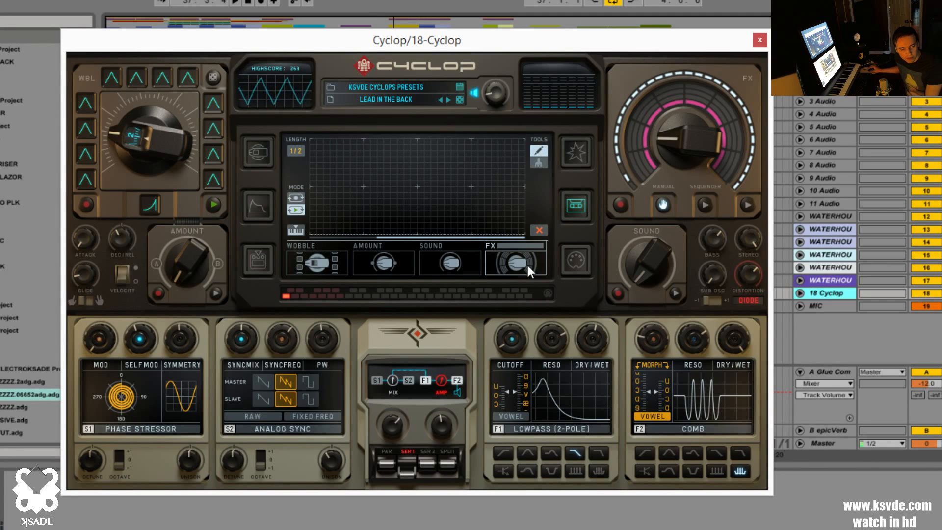
left_click(438, 263)
left_click(381, 266)
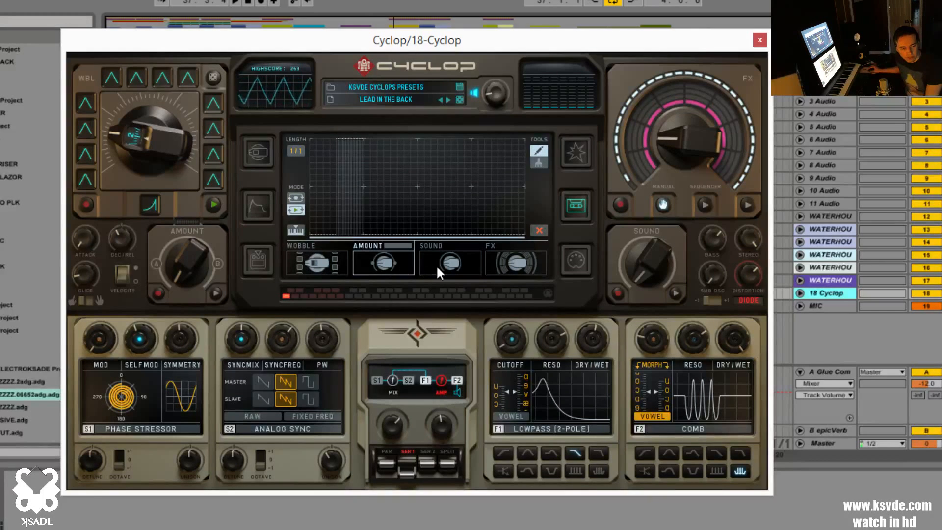
left_click(437, 265)
left_click(393, 263)
left_click(440, 264)
left_click(397, 263)
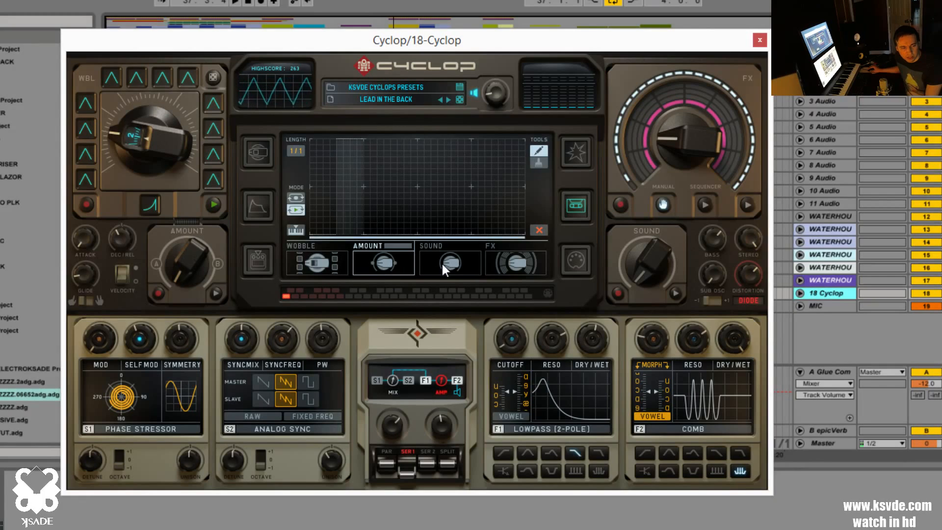
left_click(441, 261)
left_click(388, 265)
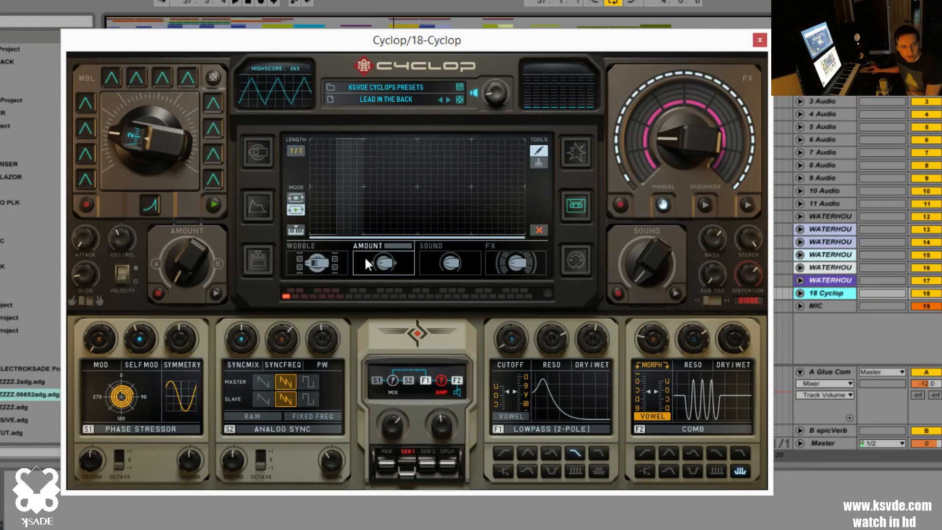
left_click(452, 264)
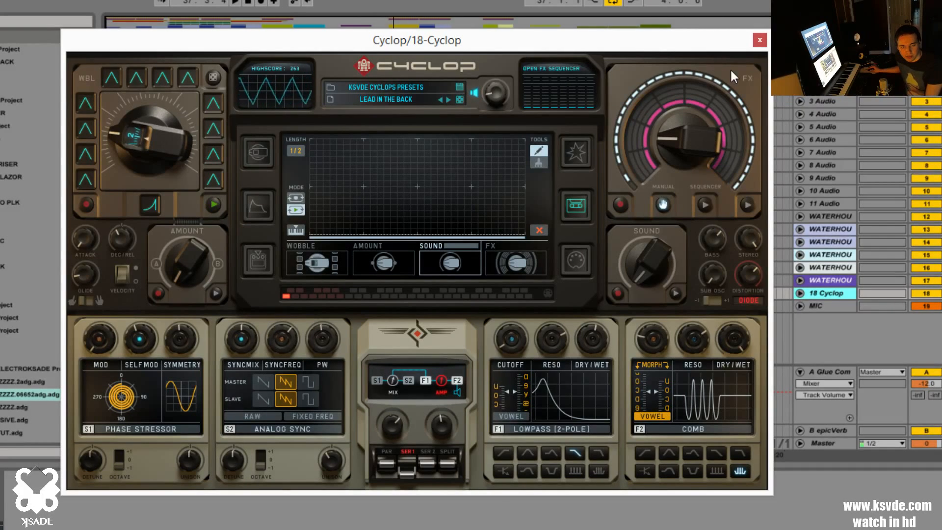
- Try drawn recorder curves for the Sound and FX knobs with FX playback on, then clear the FX curve and restore manual FX control
left_click(750, 203)
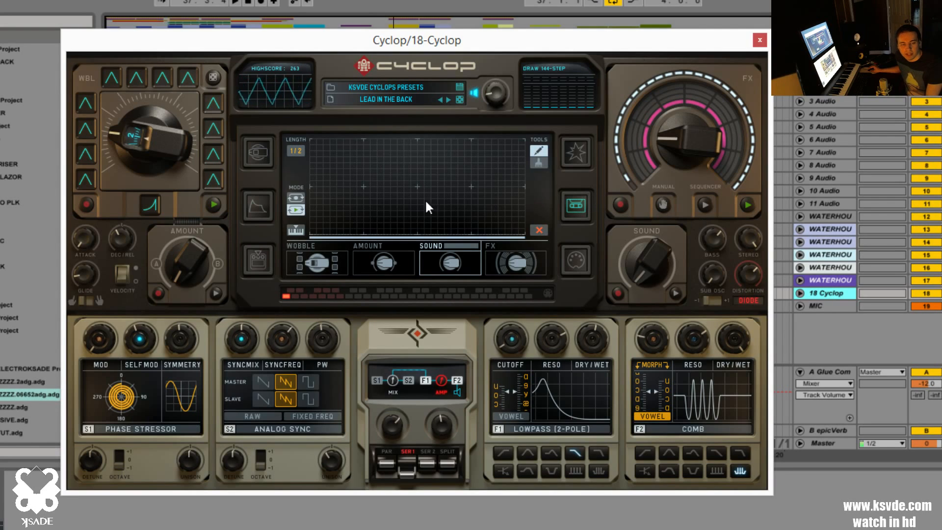
left_click_drag(309, 202, 523, 142)
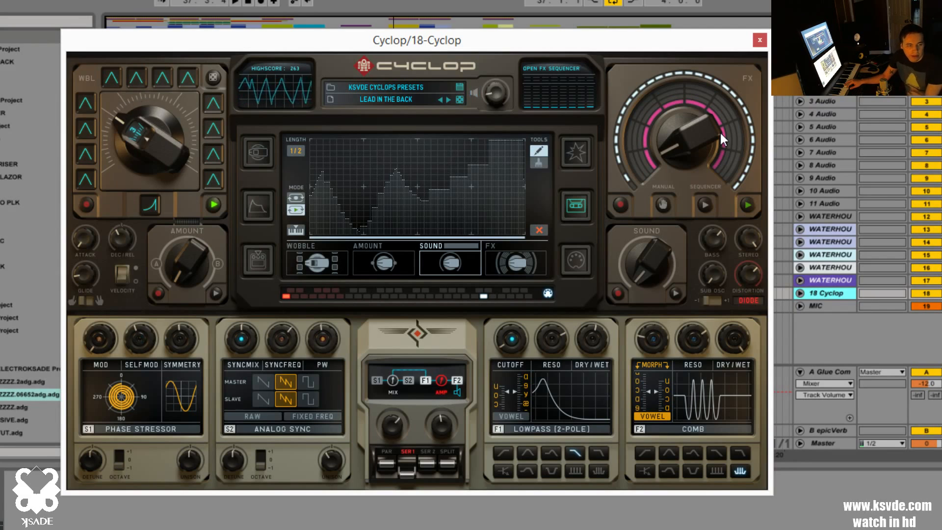
left_click(500, 269)
mouse_move(325, 212)
left_mouse_down()
mouse_move(440, 147)
mouse_move(511, 206)
left_mouse_up()
mouse_move(311, 216)
left_mouse_down()
mouse_move(443, 210)
mouse_move(523, 163)
left_mouse_up()
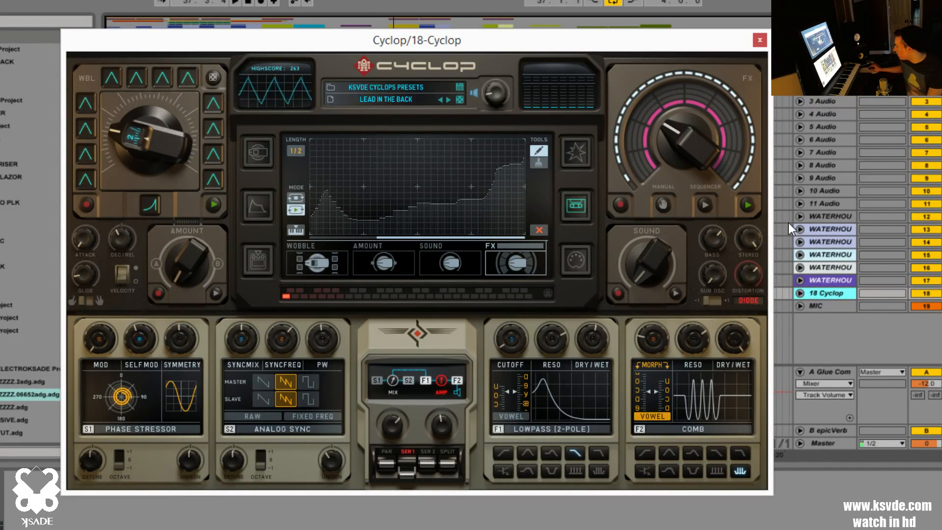
left_click(539, 230)
left_click(665, 203)
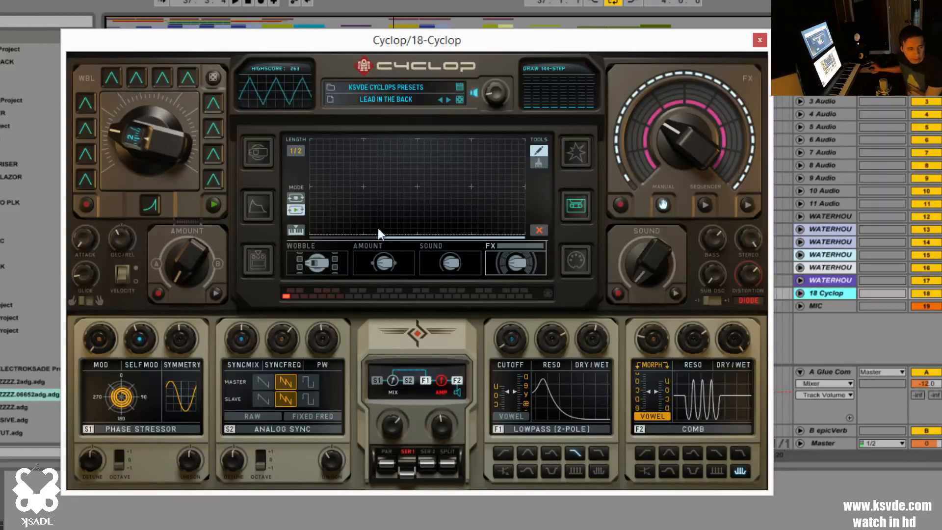
- Review the Wobble recorder curve and display the FX sequencer page with its gater and reverb steps
left_click(308, 259)
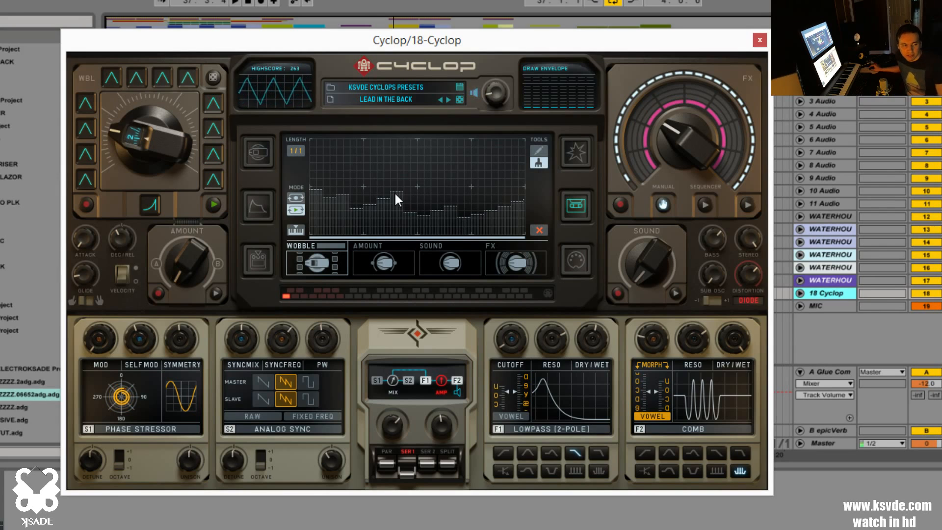
mouse_move(102, 133)
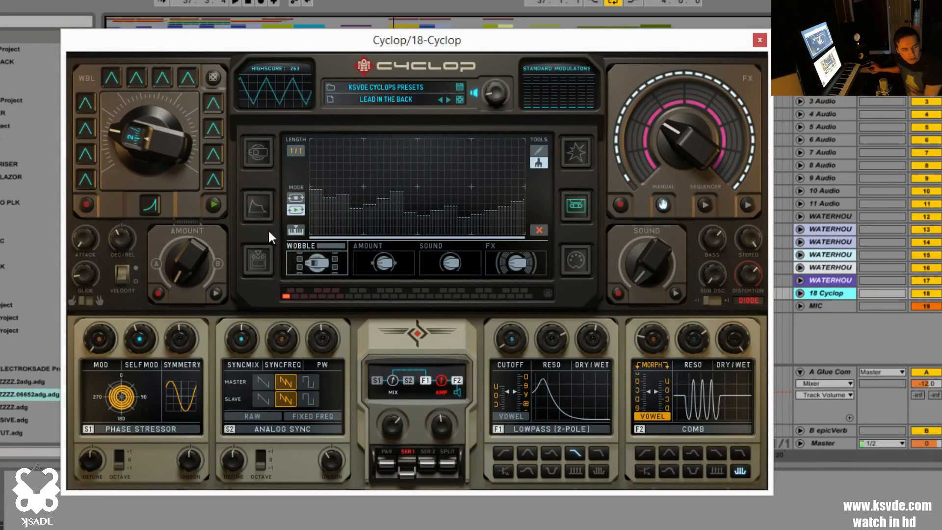
left_click(572, 149)
left_click(572, 161)
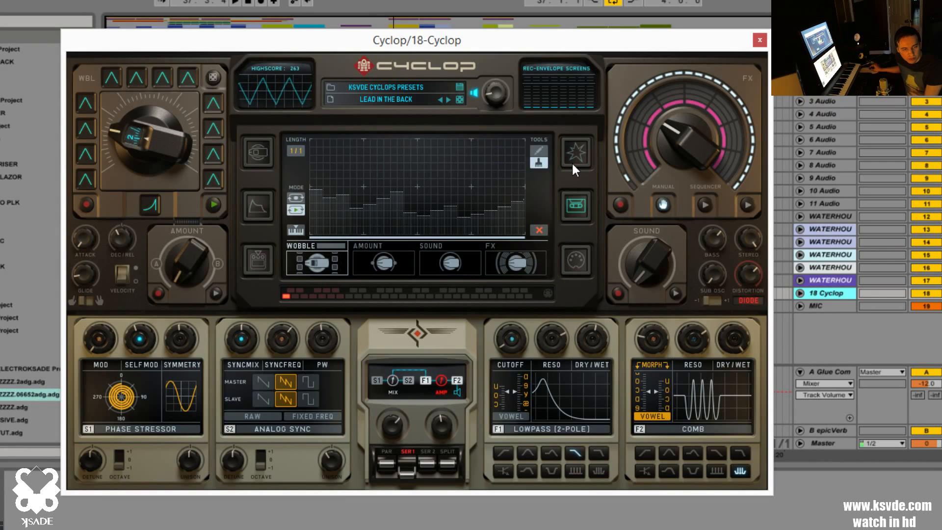
left_click(575, 164)
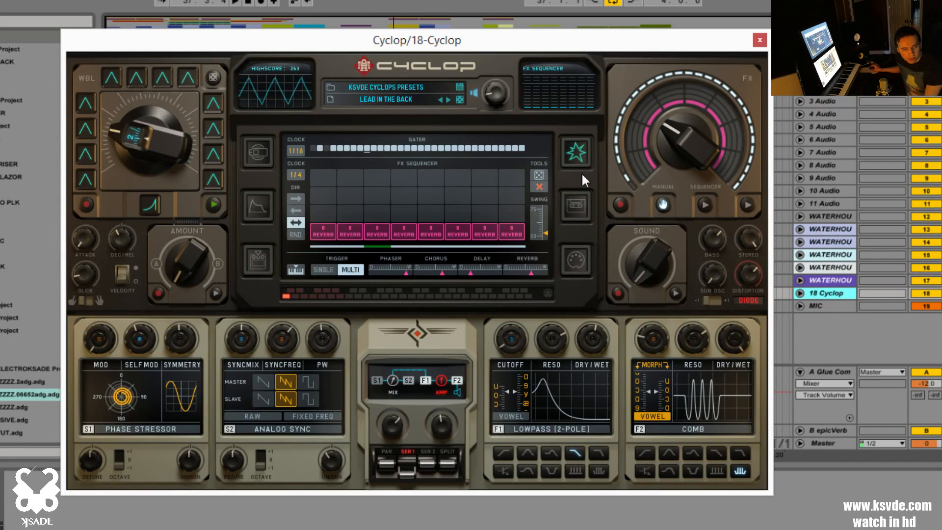
- Review the modulation assignments of the envelope, LFO, step sequencer and Sound knob, ending on the LFO
left_click(257, 262)
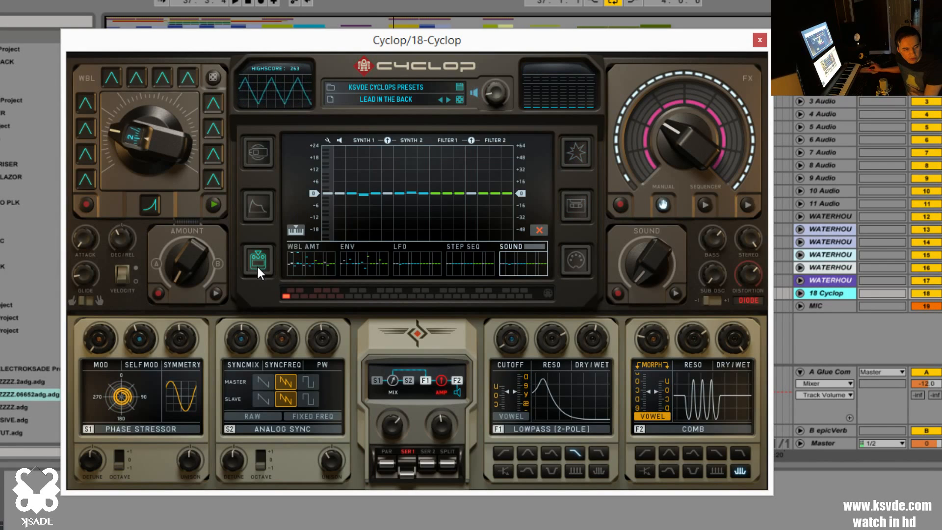
left_click(378, 255)
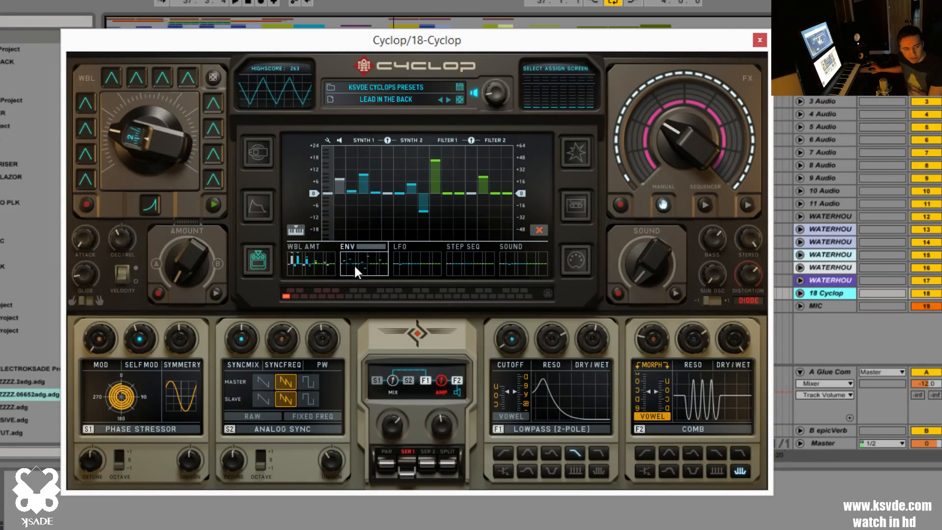
left_click(406, 261)
left_click(458, 263)
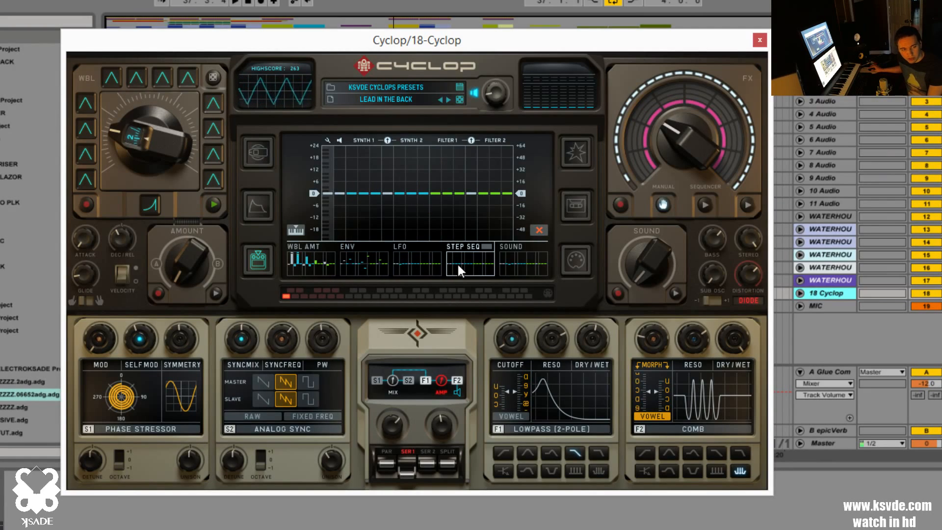
left_click(517, 258)
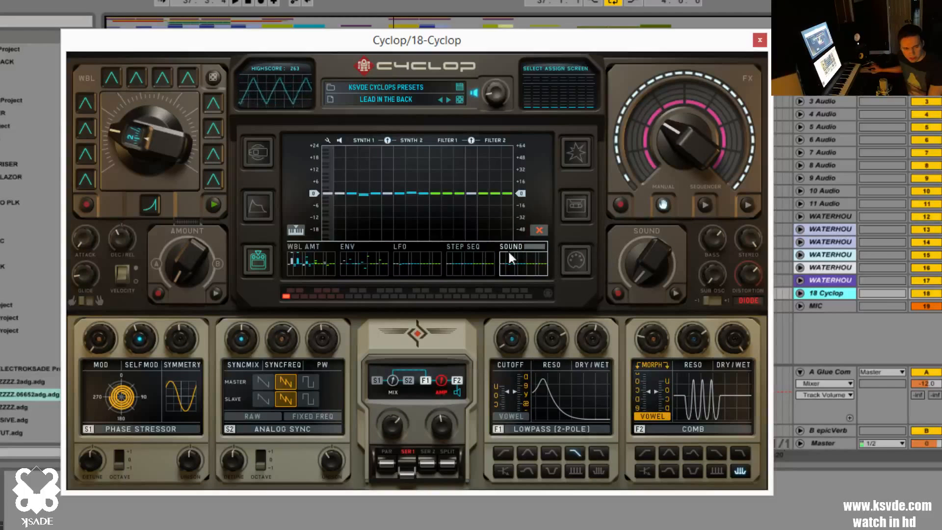
left_click(469, 261)
left_click(401, 264)
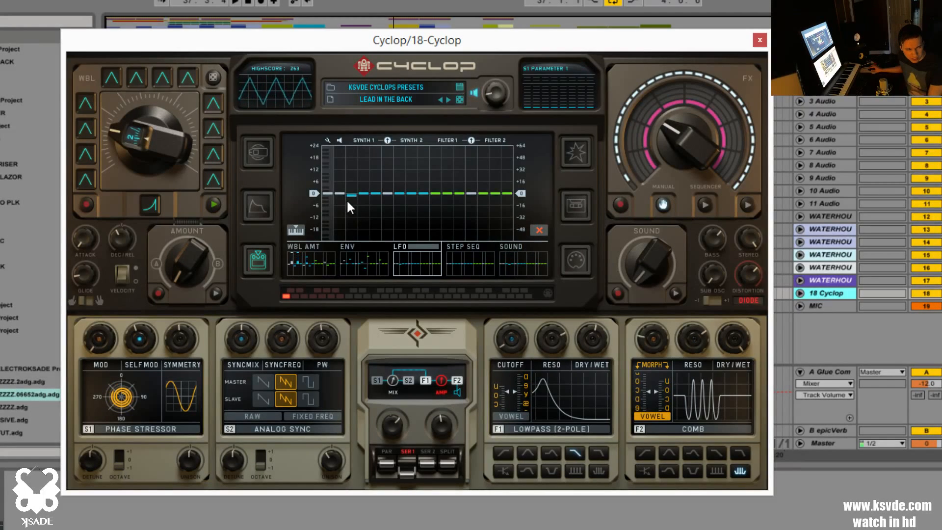
- Check the envelope, LFO and step sequencer settings, and return to the envelope and LFO modulation assignments
left_click(267, 207)
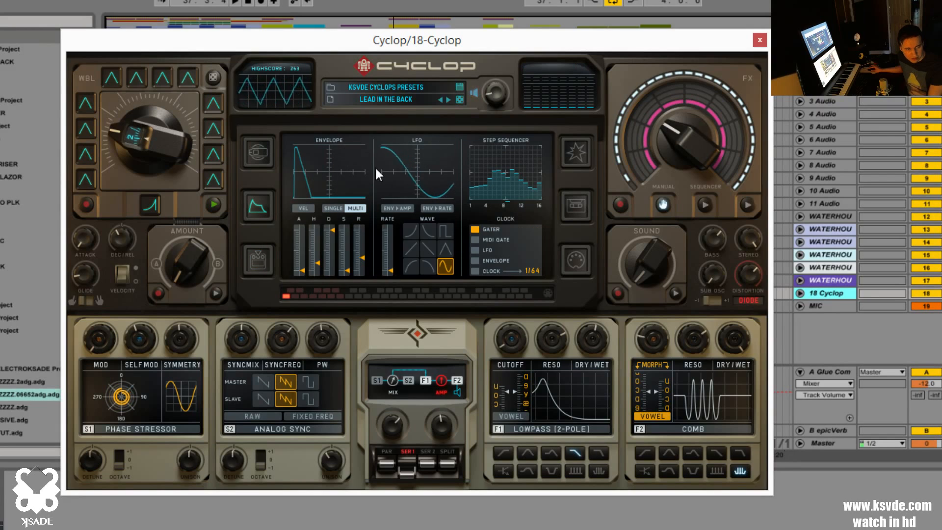
left_click(264, 257)
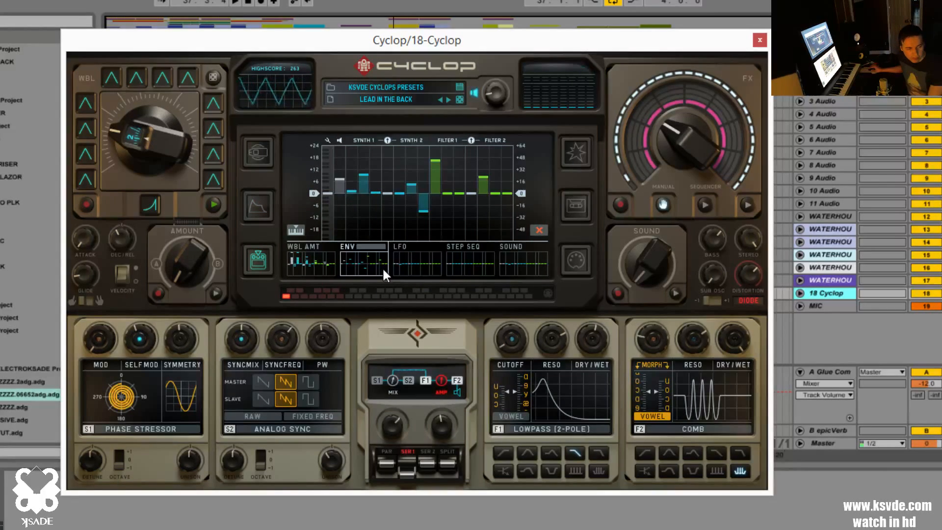
left_click(356, 192)
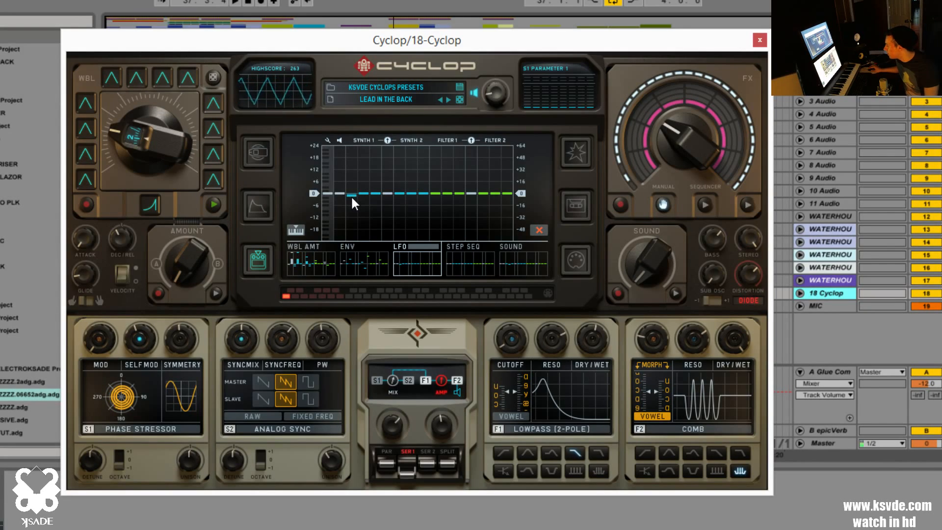
- Reduce the envelope's modulation of the master level to about +4 and compare its assignments with those of the wobble amount
left_click(355, 267)
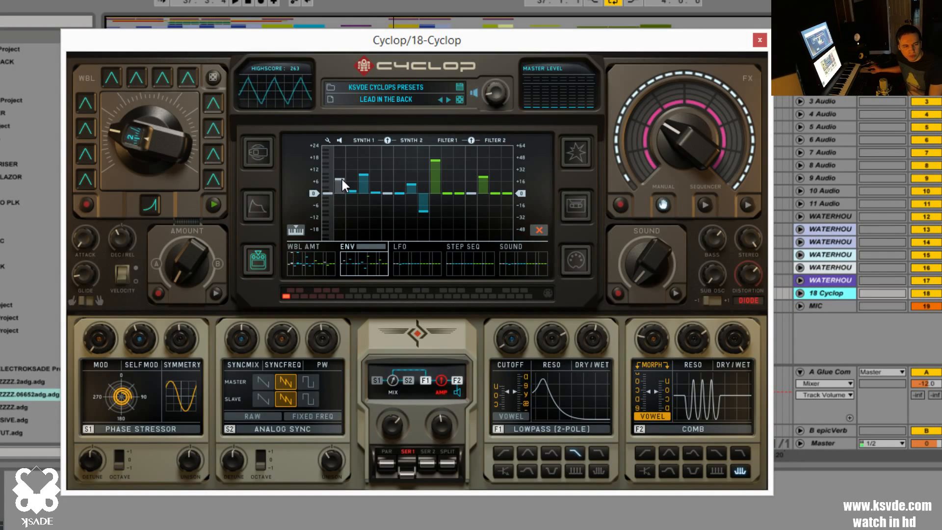
left_click_drag(343, 180, 347, 186)
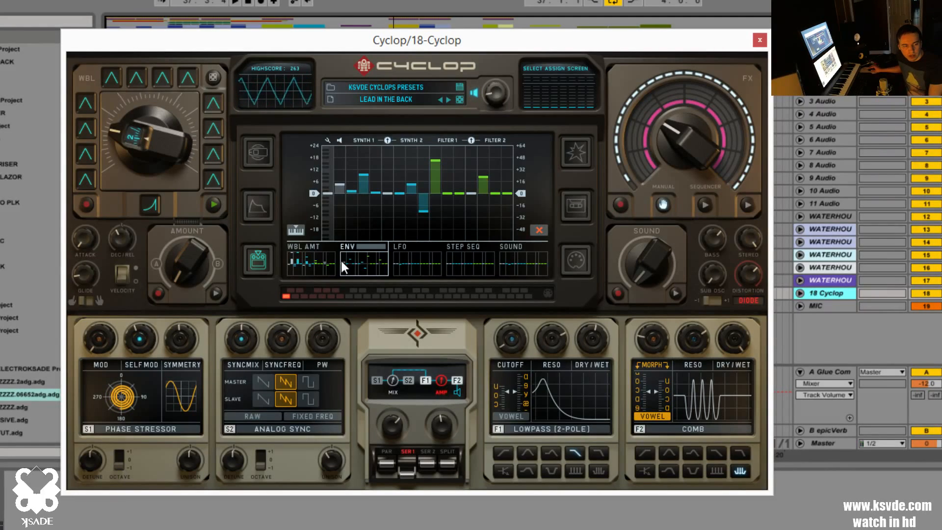
left_click(330, 245)
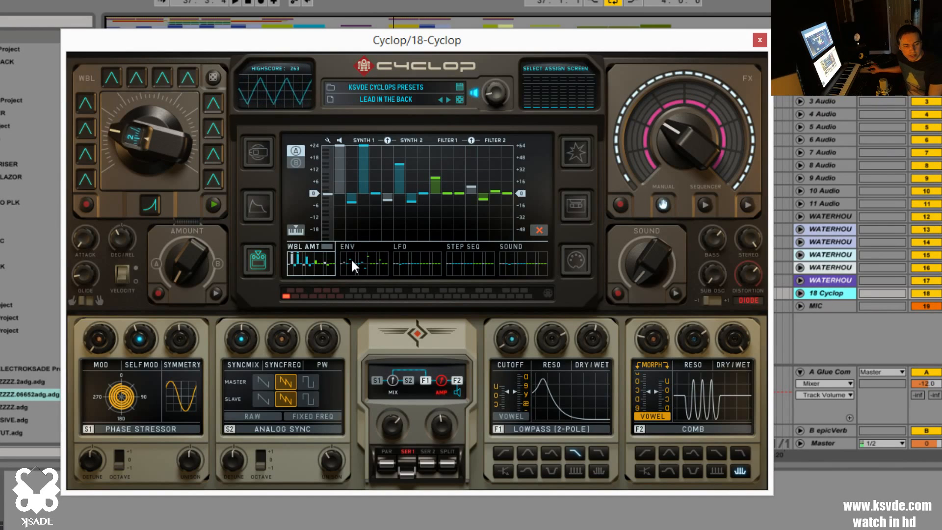
left_click(351, 258)
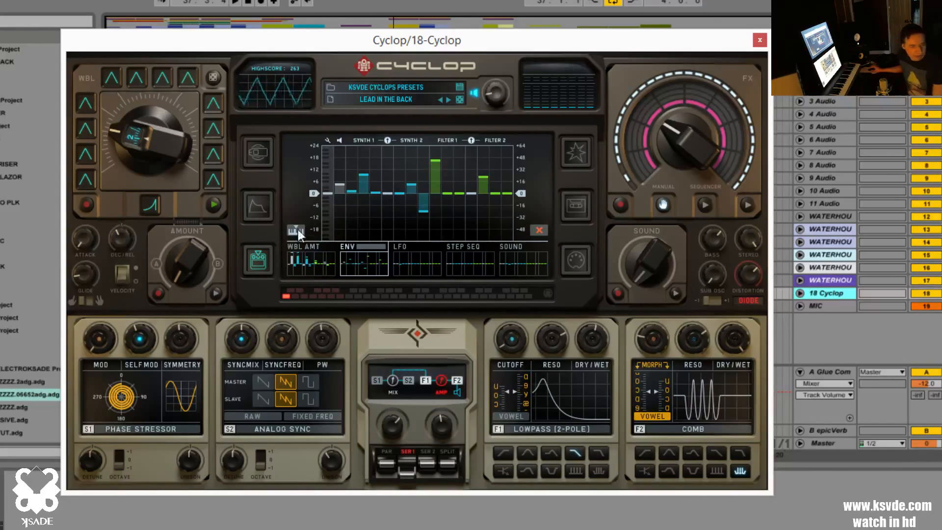
- Display the wobble amount assignments and sweep the Amount knob from side A to side B and back to demonstrate the morph
left_click(326, 257)
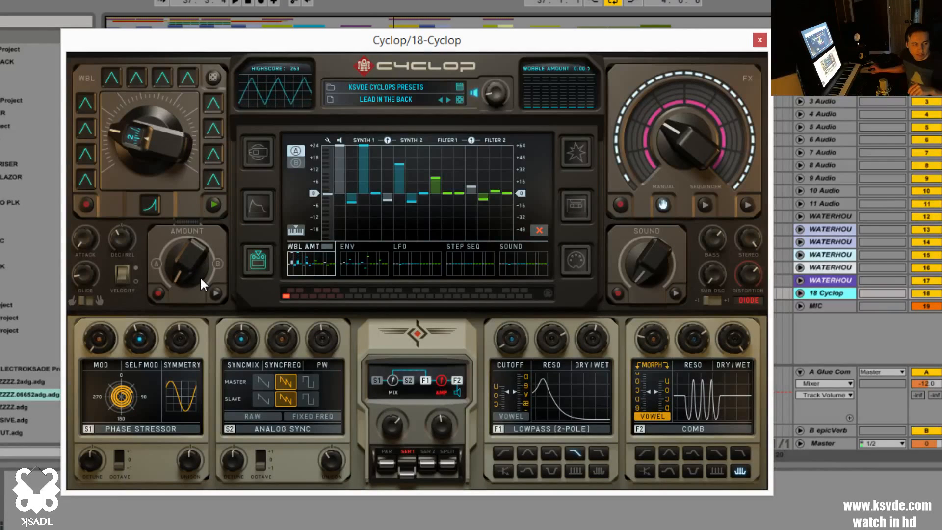
left_click_drag(201, 277, 154, 99)
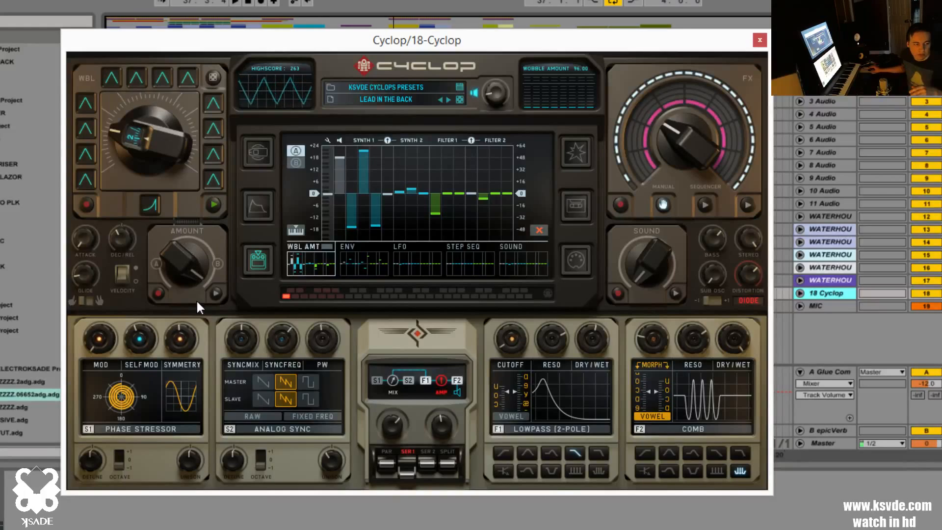
left_click_drag(181, 264, 178, 408)
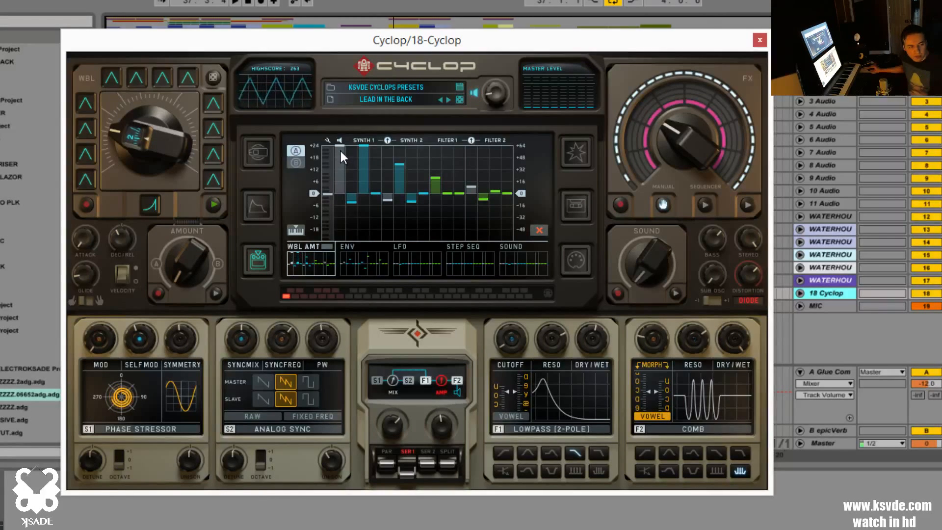
- In the wobble amount assignments for side A, reduce the master level modulation to about +19 and adjust the filter mix/drive modulation
left_click_drag(340, 148, 343, 155)
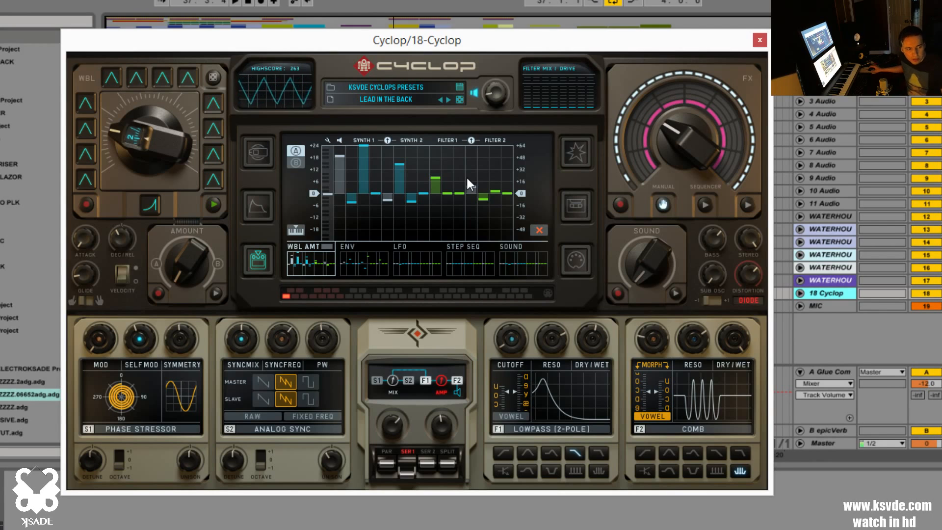
left_click_drag(465, 176, 476, 188)
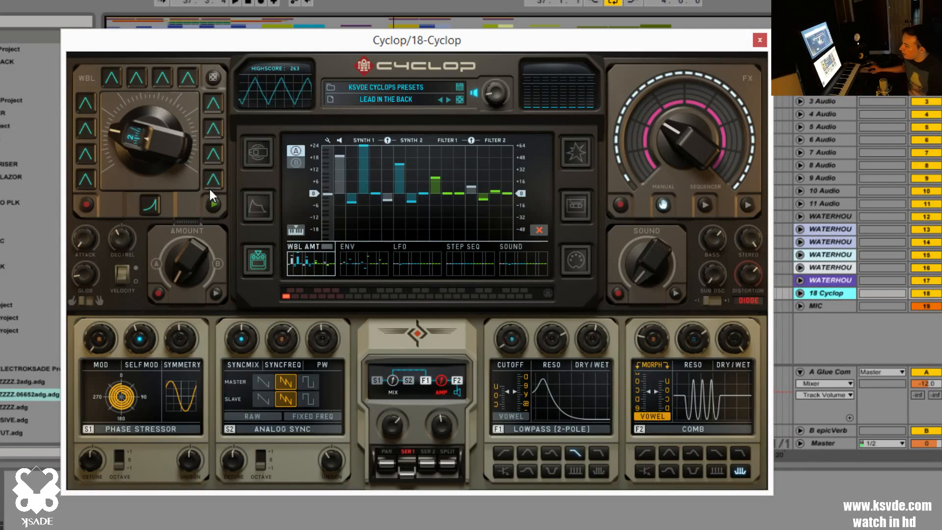
- Compare the Wobble recorder curve with the wobble amount's modulation assignments, ending on the assignments page
left_click(563, 206)
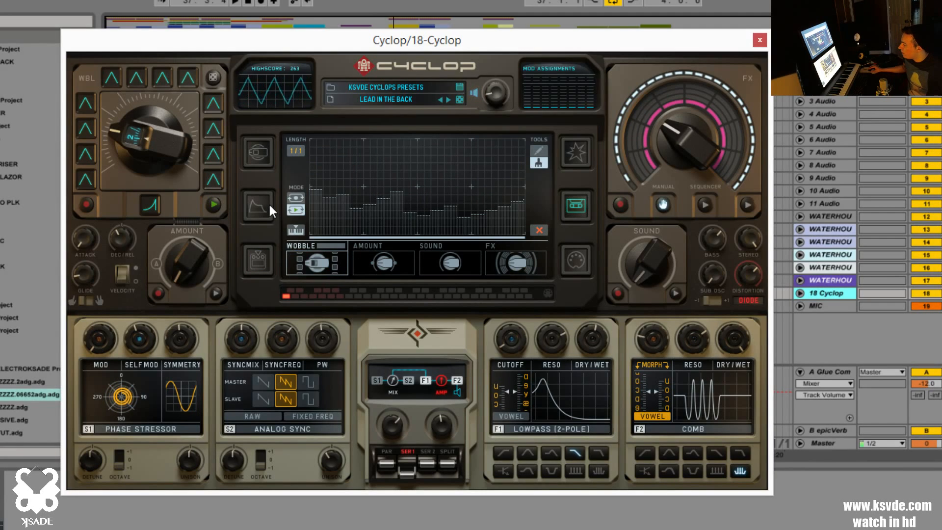
left_click(258, 250)
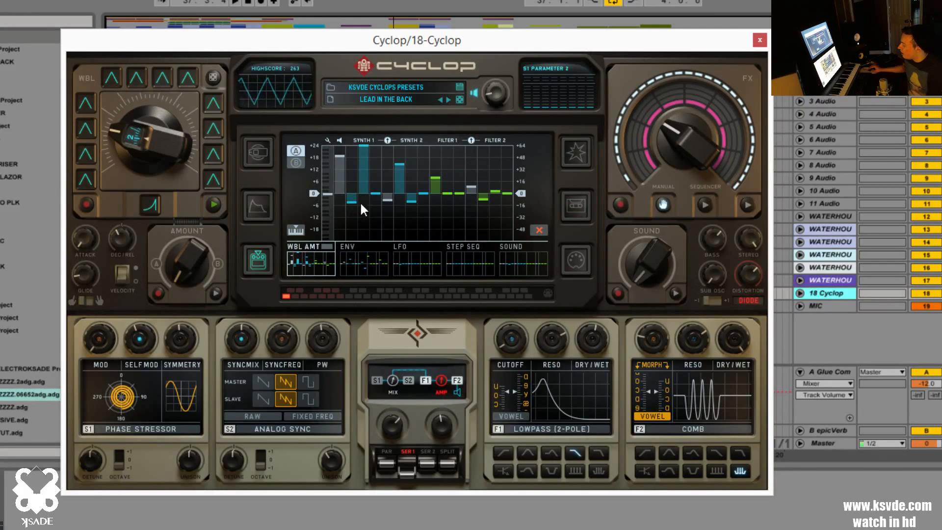
left_click(578, 215)
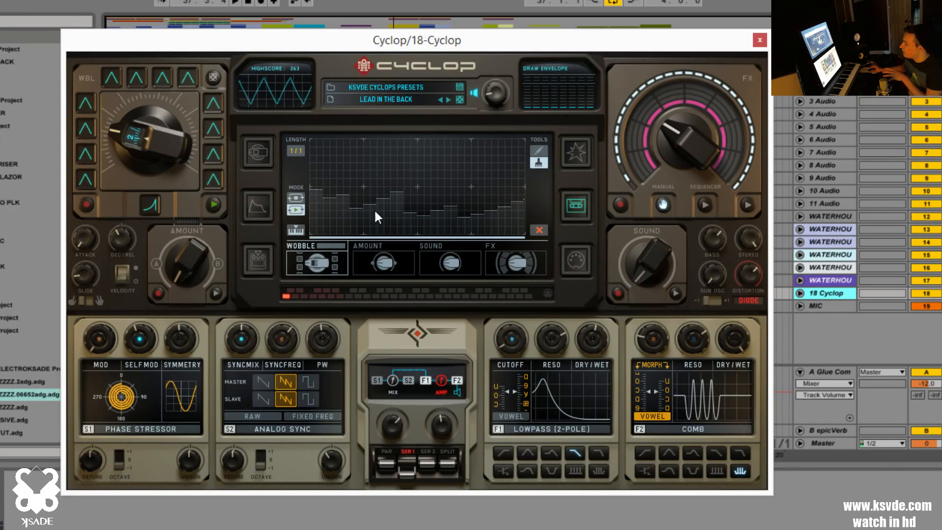
mouse_move(122, 137)
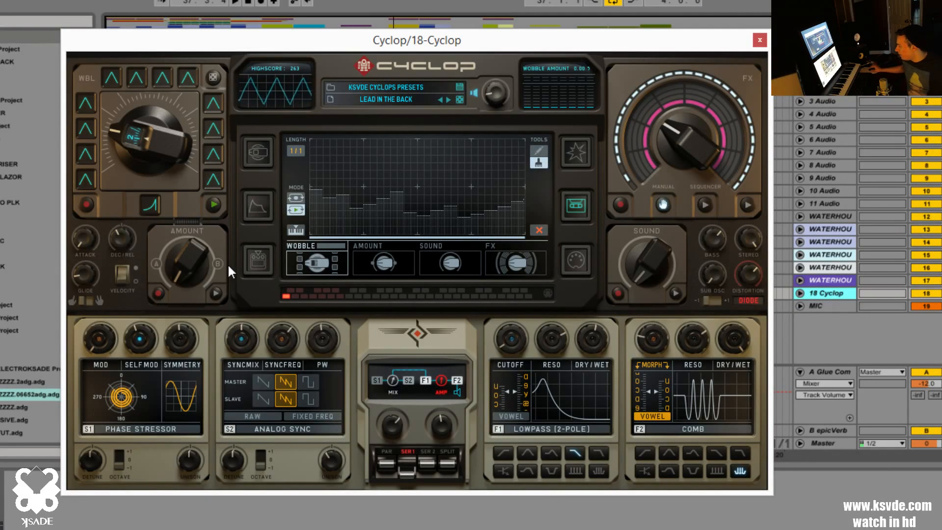
left_click(246, 268)
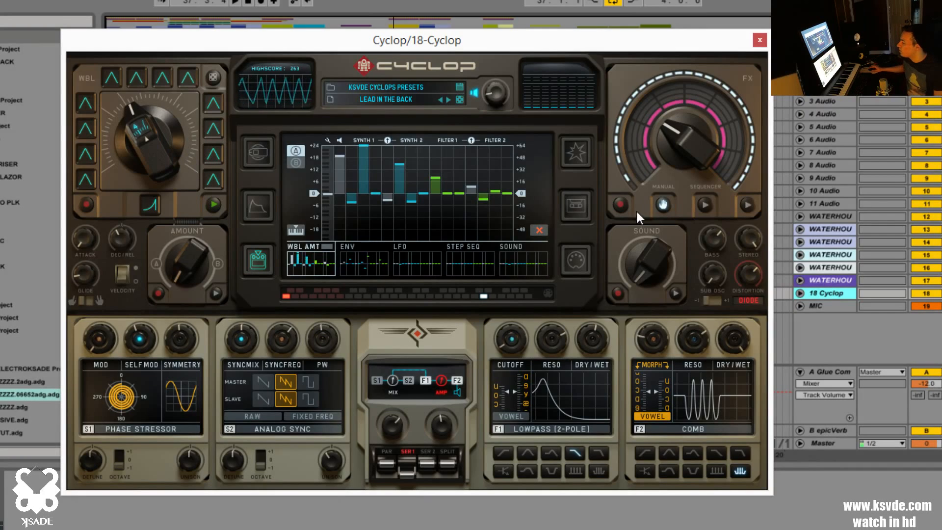
- Compare the modulation assignments page with the envelope, LFO and step sequencer page, then display the envelope's assignments
left_click(578, 203)
left_click(266, 252)
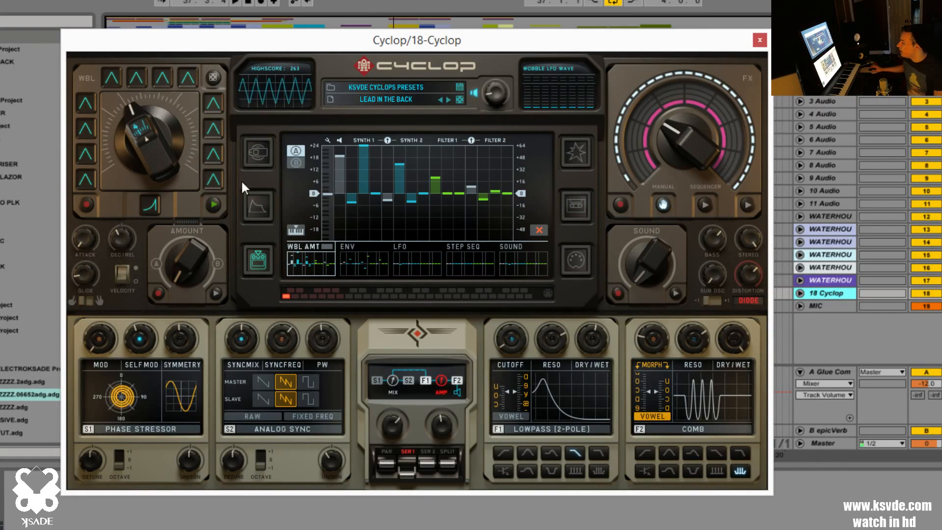
left_click(260, 203)
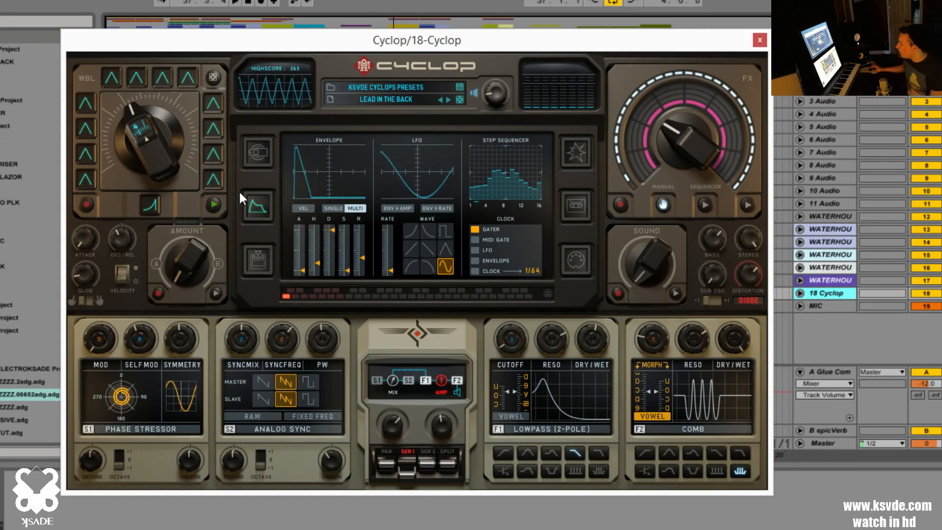
left_click(257, 262)
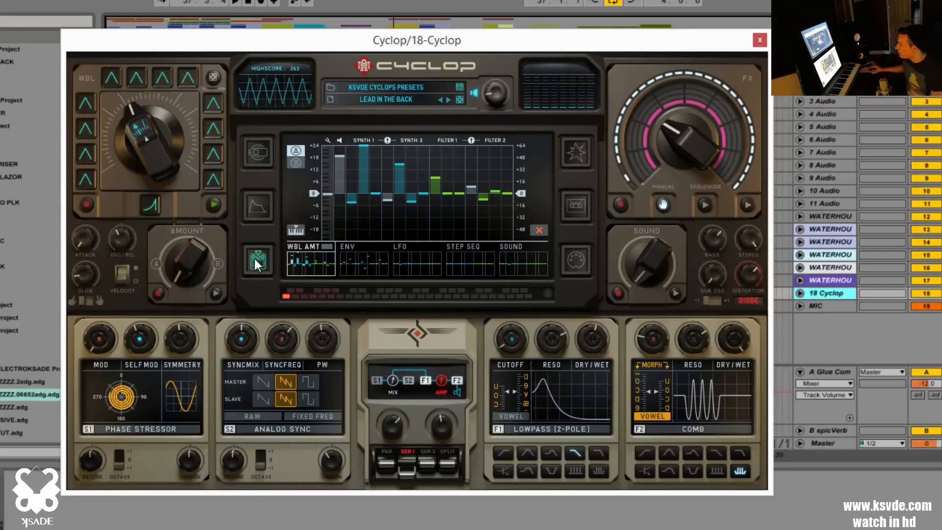
left_click(362, 253)
- Examine the envelope's attack, hold, decay, sustain and release settings alongside the LFO settings
left_click(258, 206)
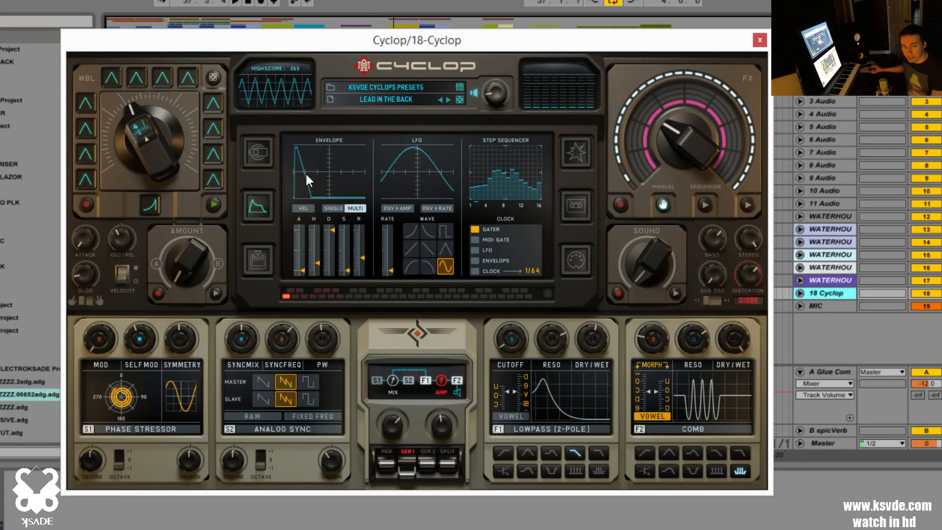
mouse_move(299, 272)
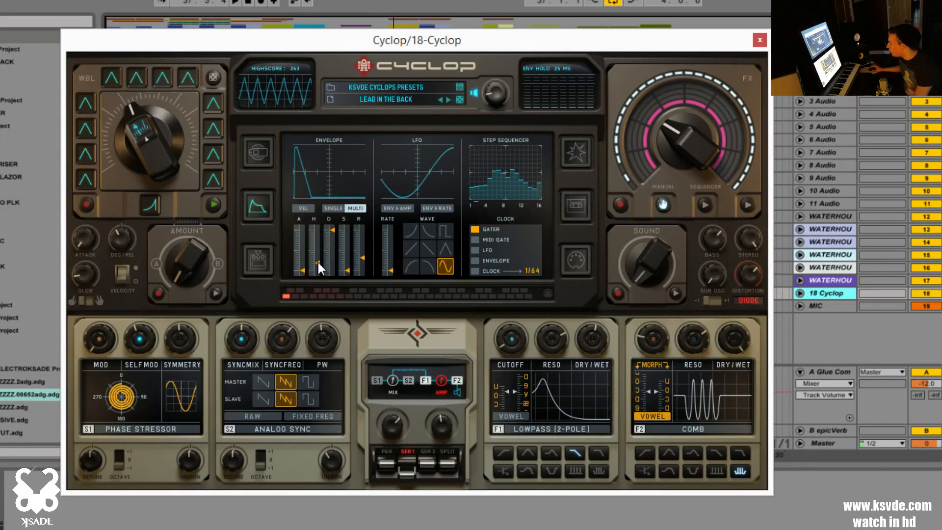
mouse_move(336, 230)
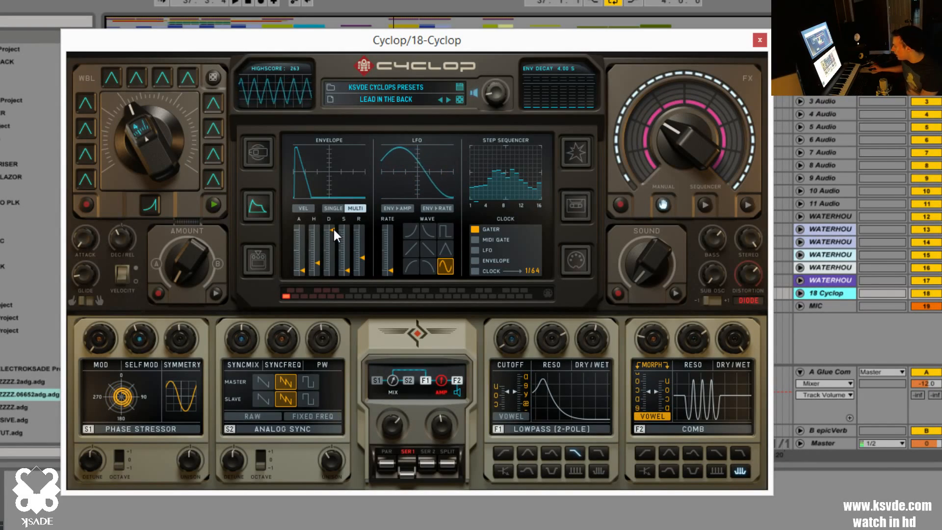
mouse_move(361, 264)
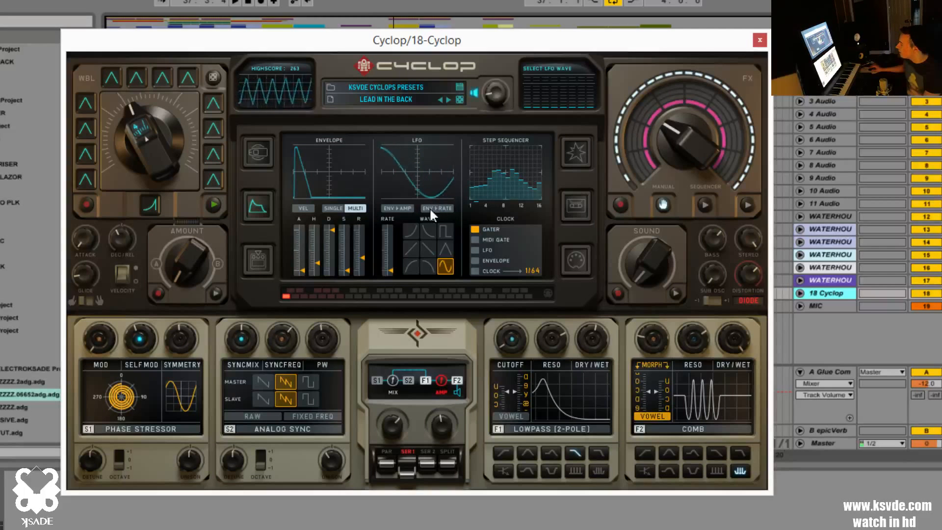
- Check the MIDI settings page and return to the wobble knob settings
left_click(258, 153)
left_click(569, 256)
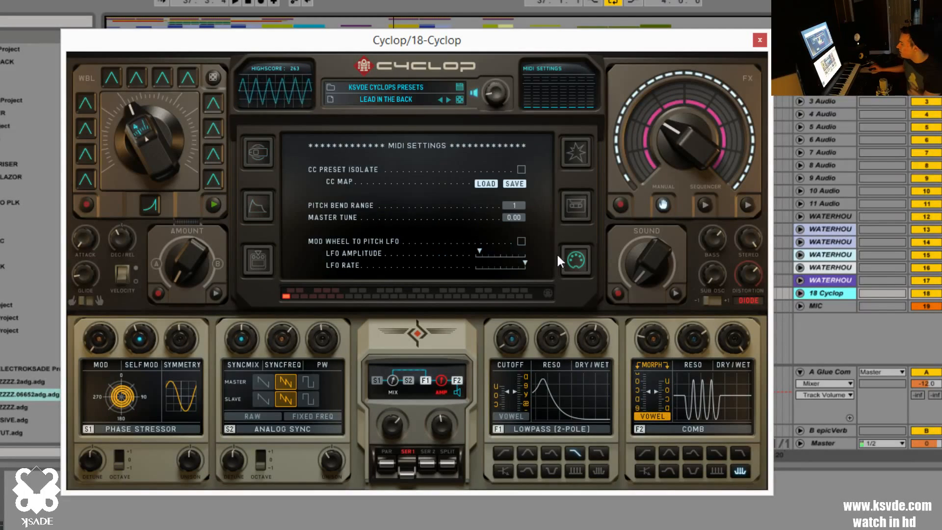
left_click(260, 151)
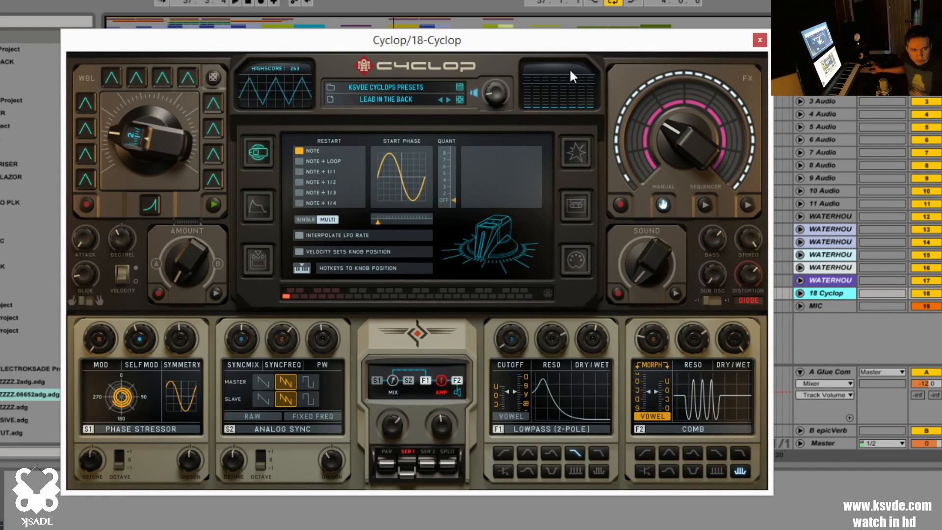
- Fill in the save details for a new preset with the name "kasdjalsdkjdgfkjsdf" and the author "blahblaa"
left_click(459, 92)
left_click(368, 135)
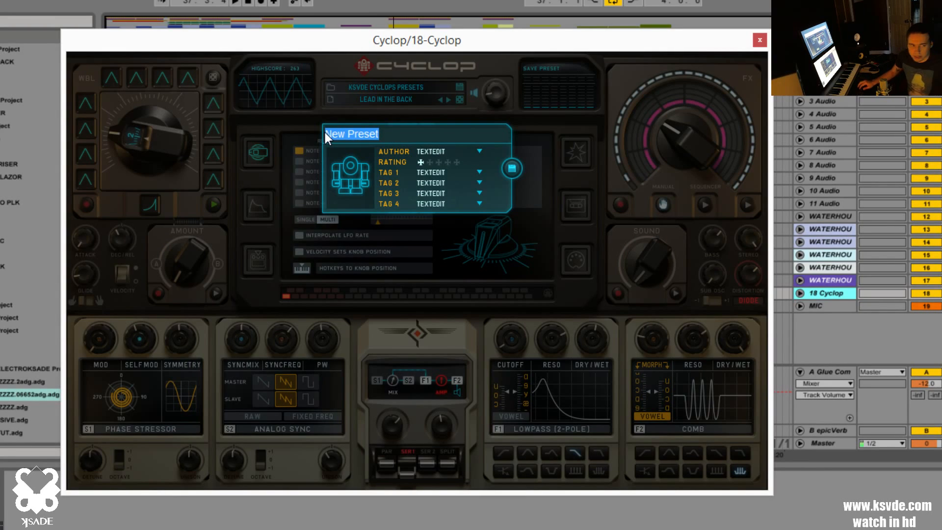
type("kasdjalsdkjd")
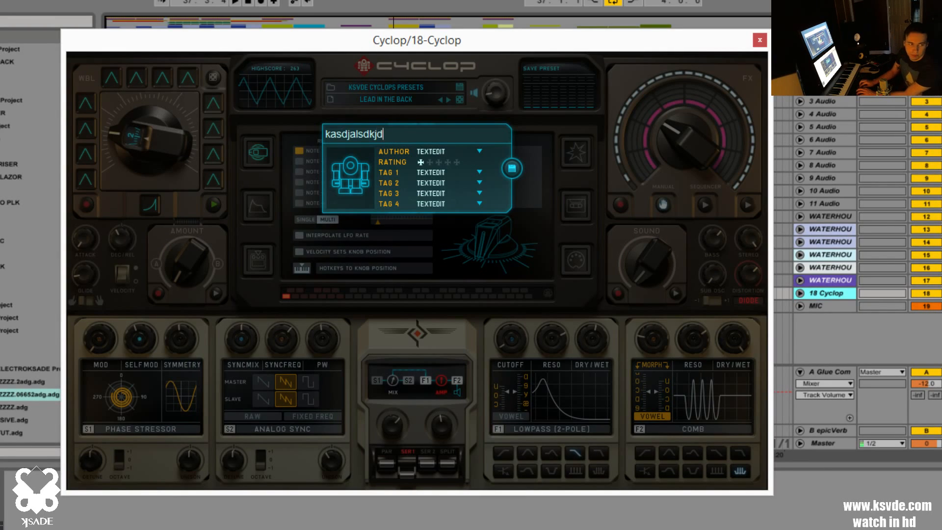
type("gfkjsdf")
key("Return")
left_click(420, 150)
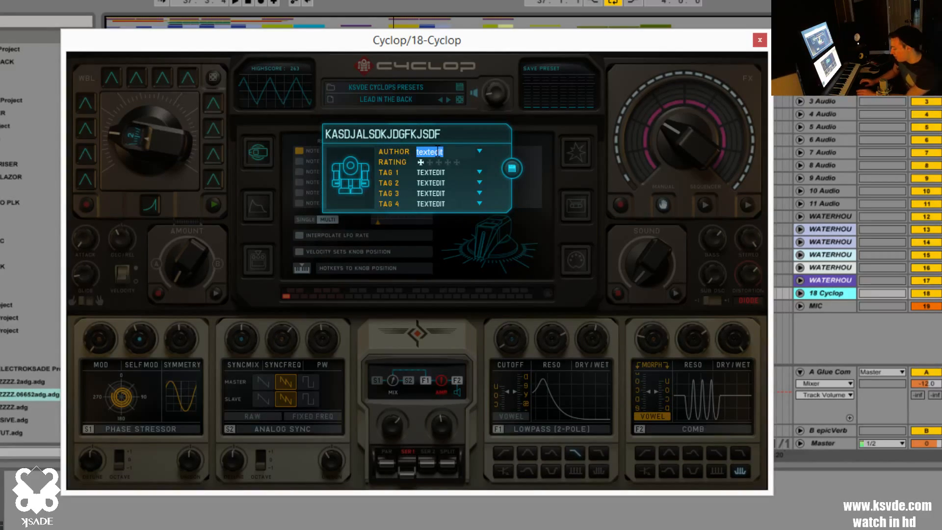
type("blahblaa")
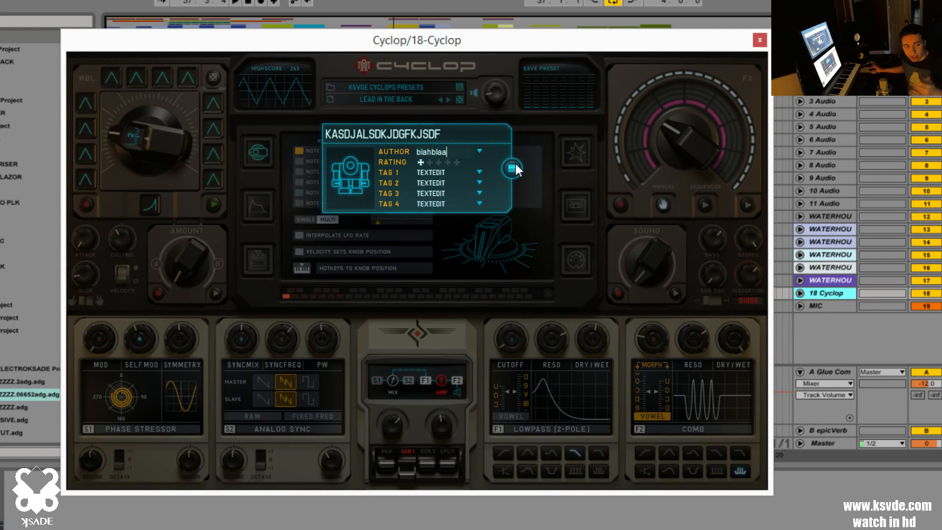
key("Return")
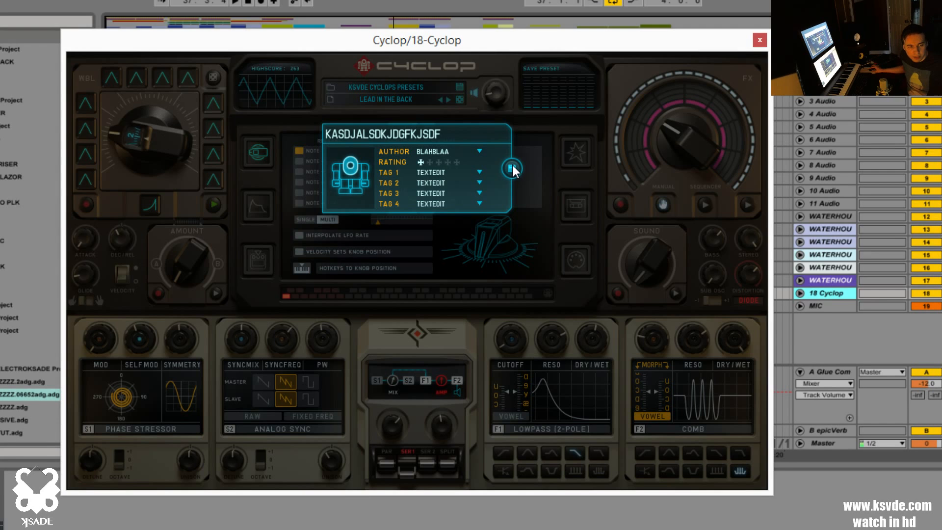
- Bring up the file save dialog for the new preset in the KSVDE CYCLOPS PRESETS folder and cancel it
left_click(513, 170)
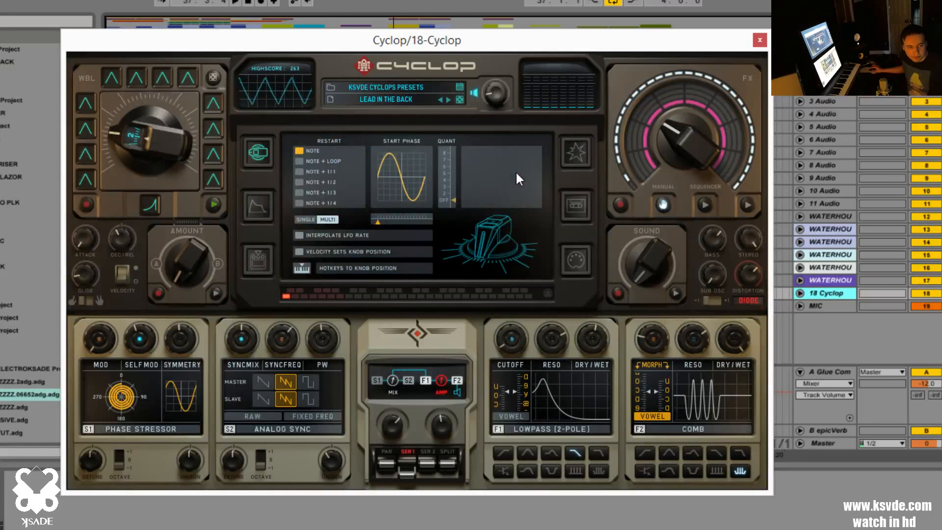
left_click(461, 87)
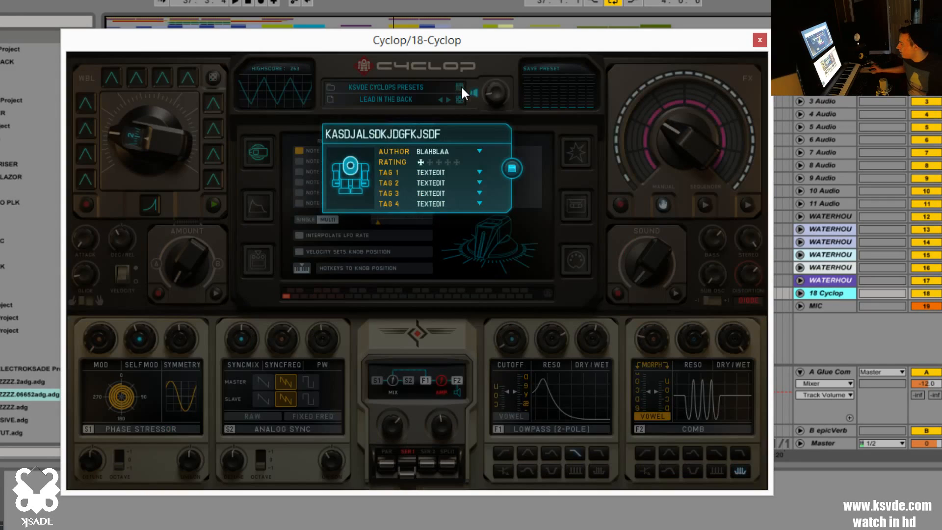
left_click(513, 167)
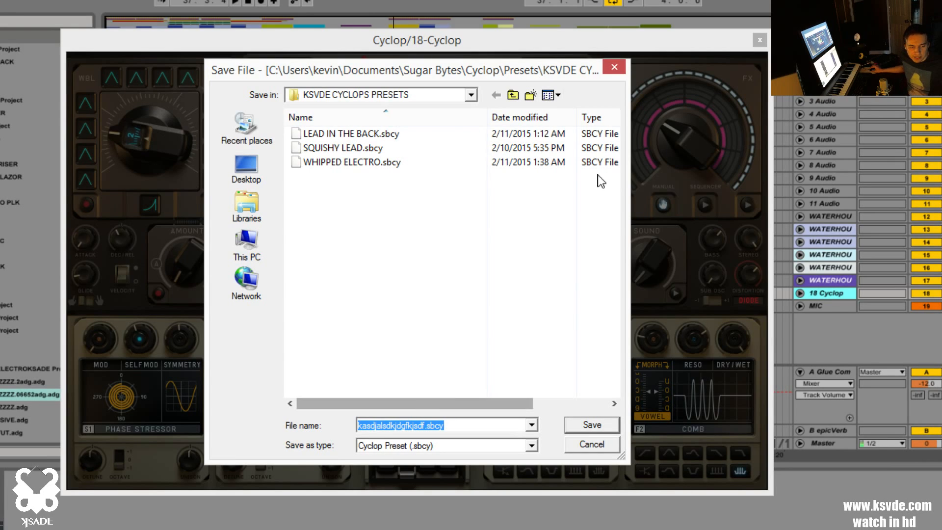
left_click(613, 69)
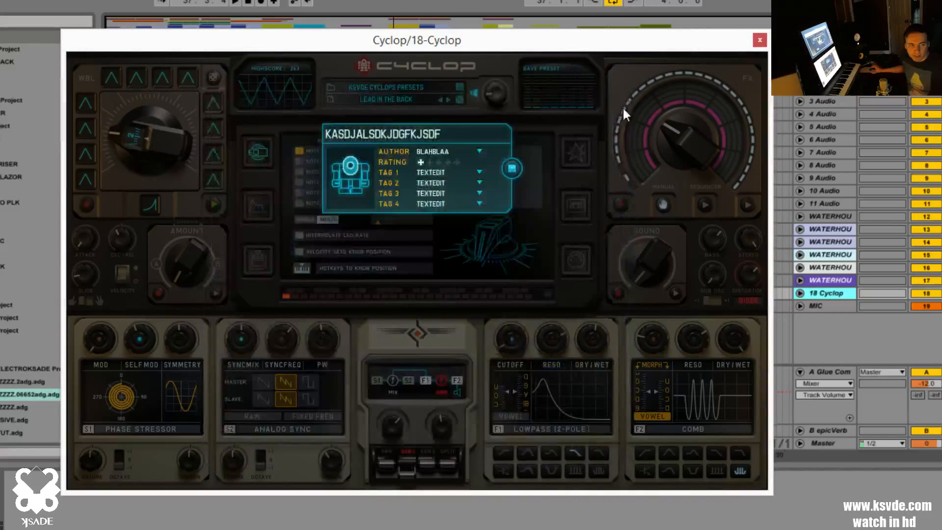
- Filter the preset browser by the author KSADE to view the matching presets, close it, and select the 18 Cyclop track
left_click(376, 87)
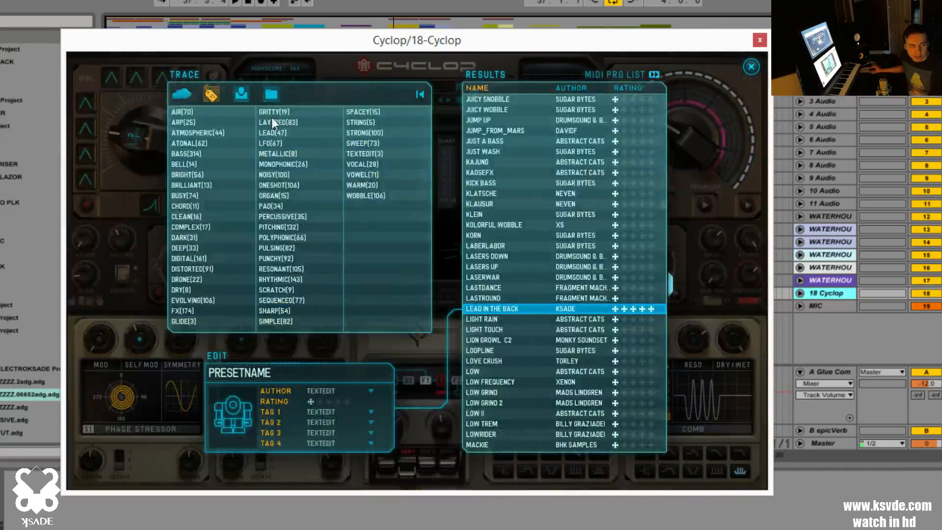
left_click(241, 95)
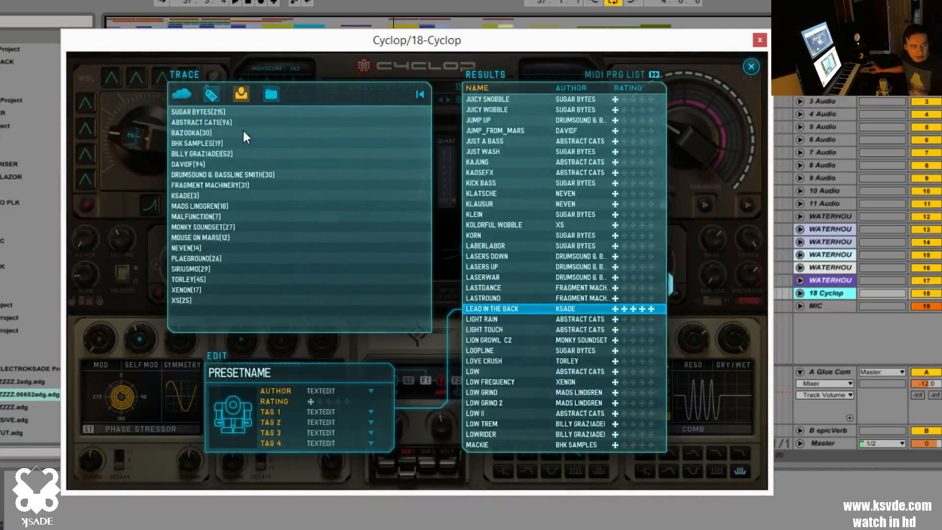
left_click(198, 195)
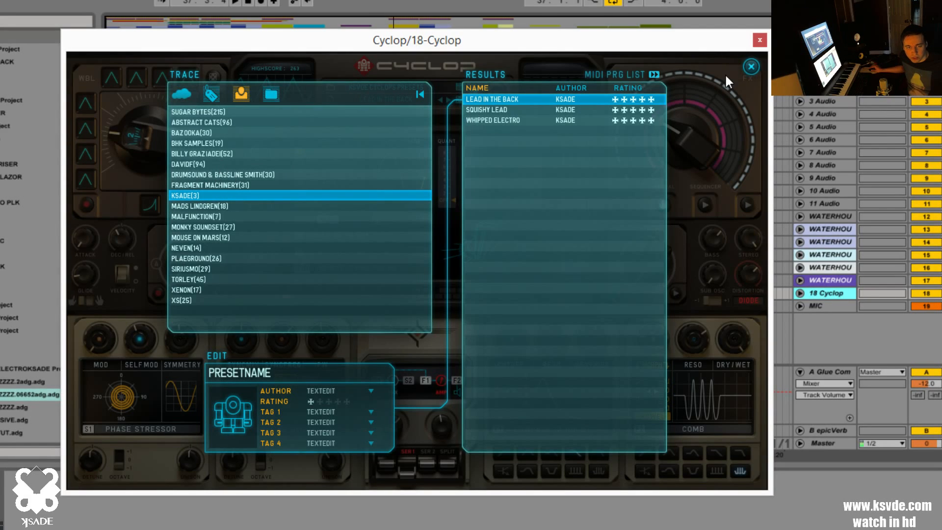
left_click(750, 67)
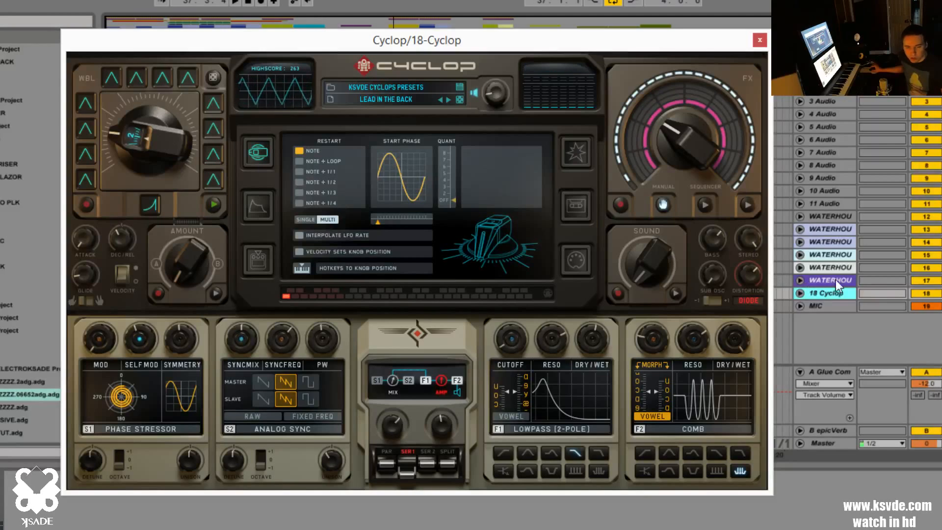
left_click(826, 294)
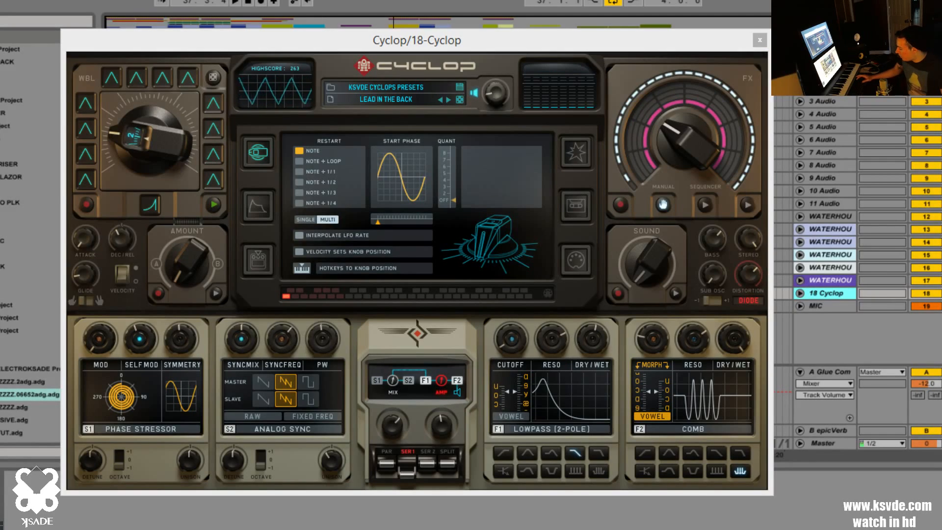